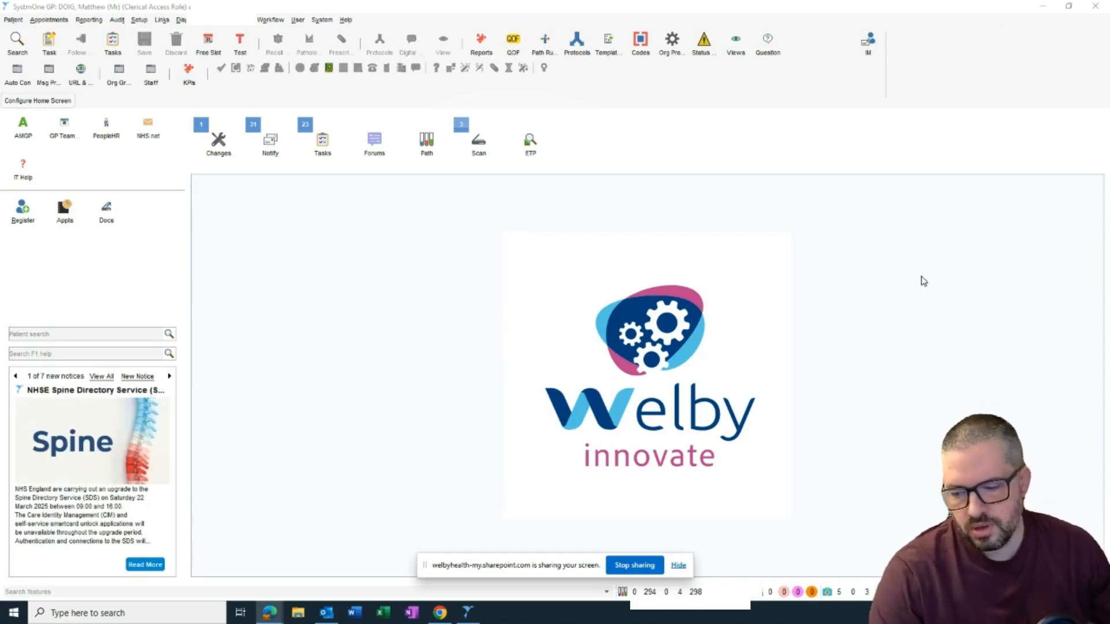
# - Search the features for "patient statu" and open the patient status alerts setup
pyautogui.click(299, 592)
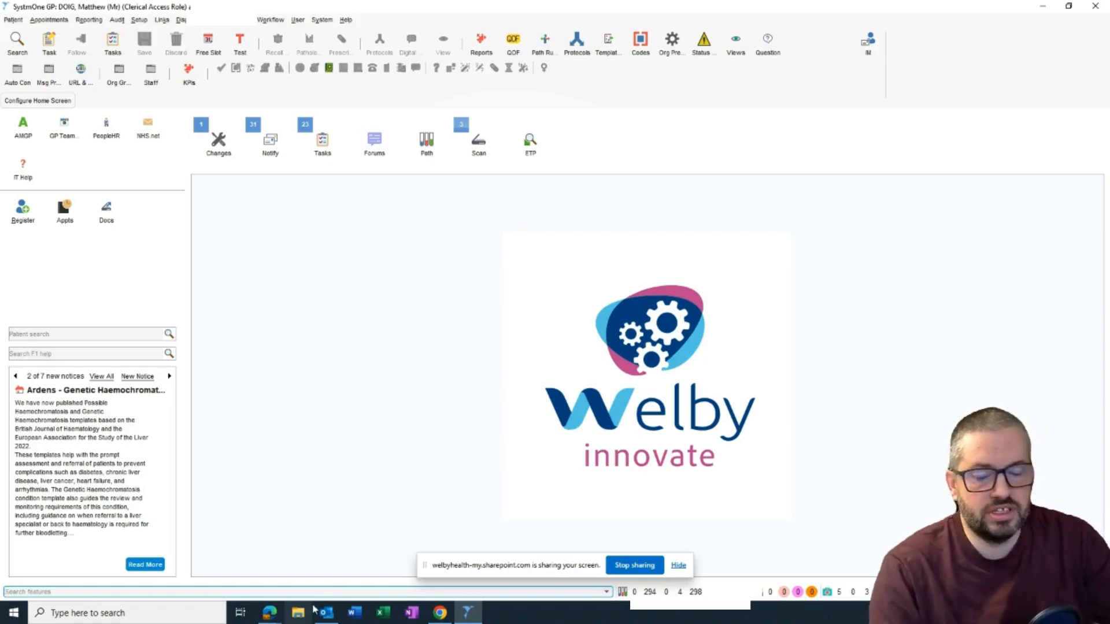
pyautogui.moveTo(315, 610)
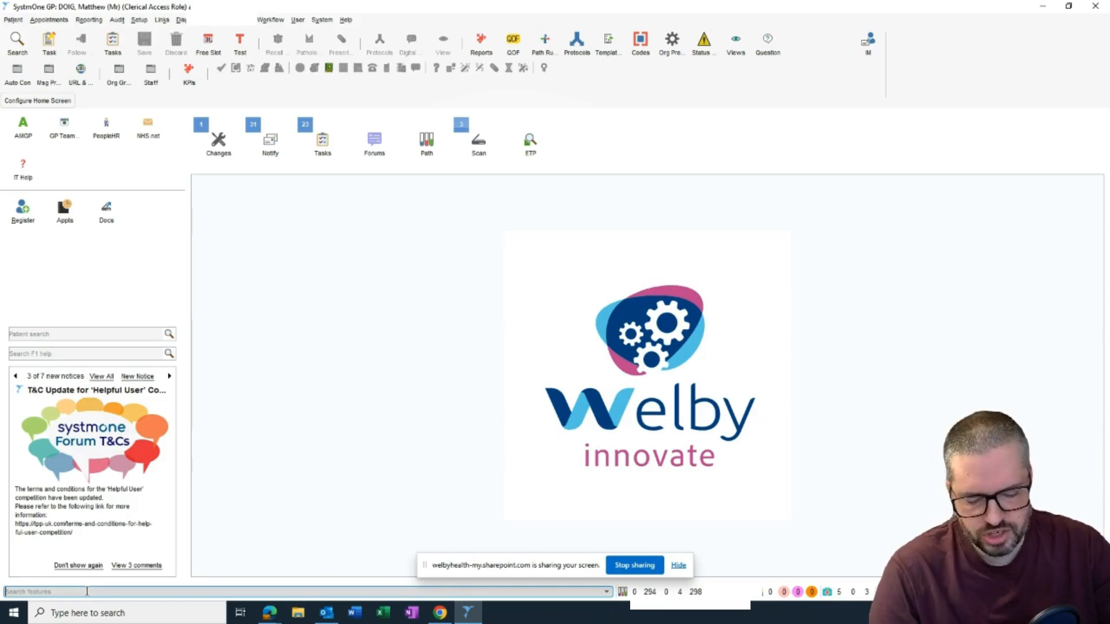
pyautogui.write('ient statu')
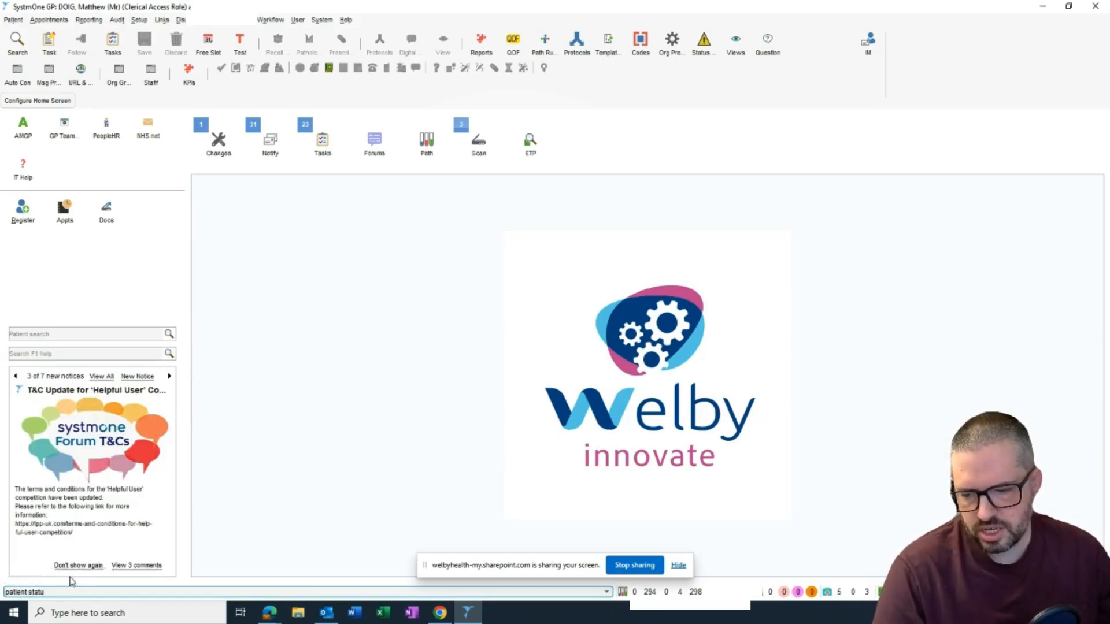
pyautogui.click(71, 577)
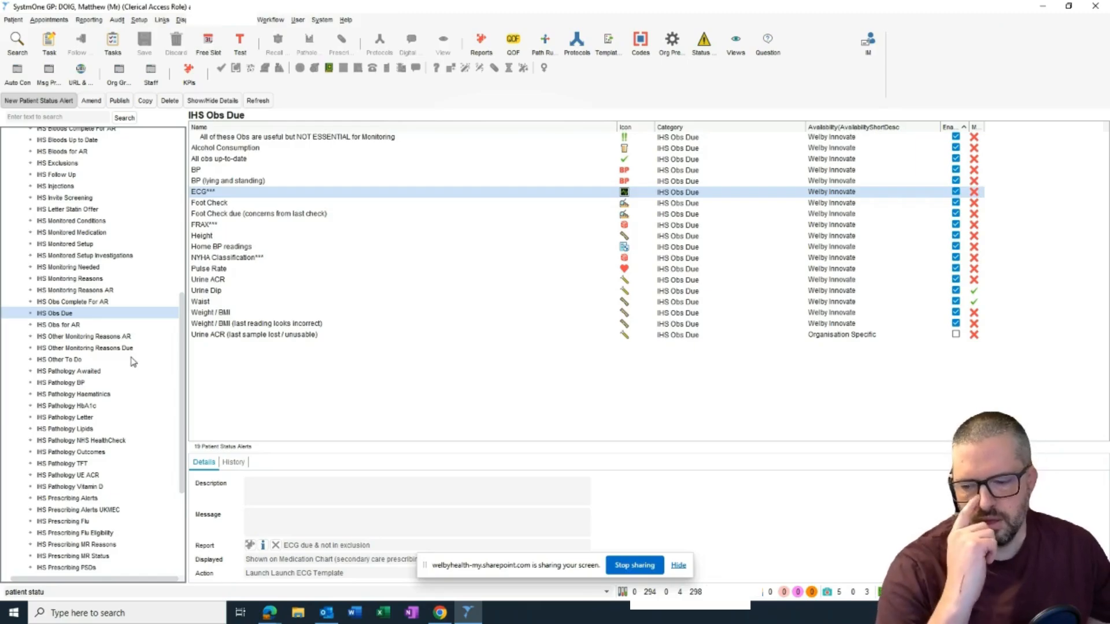
# - Show the patient status alerts in the IHS Blood Tests Due category
pyautogui.scroll(3, 132, 361)
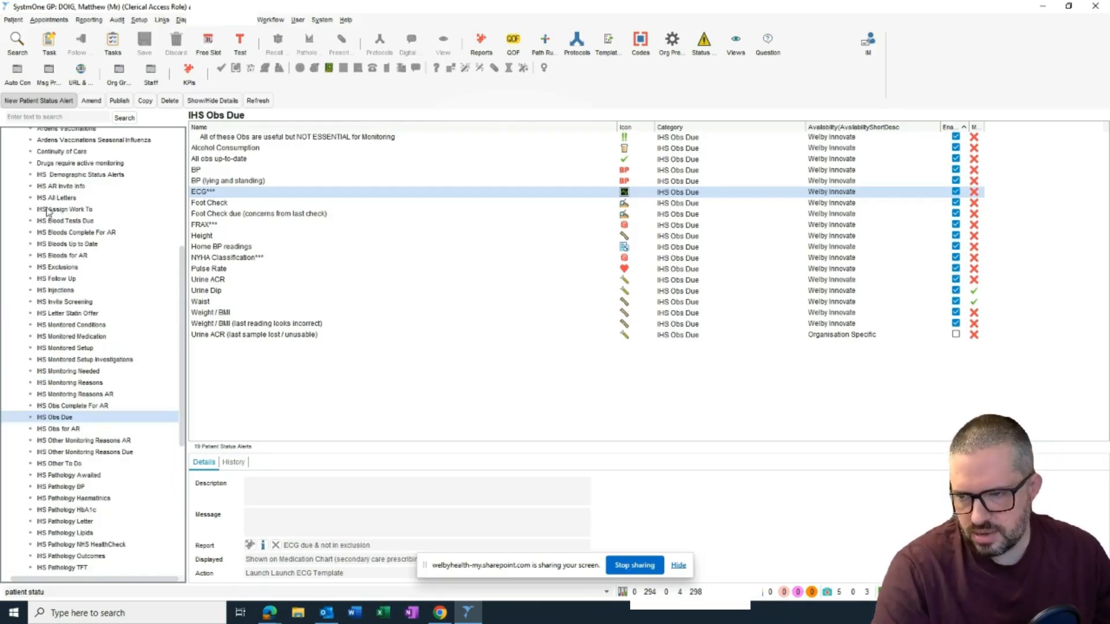
pyautogui.scroll(-2, 68, 333)
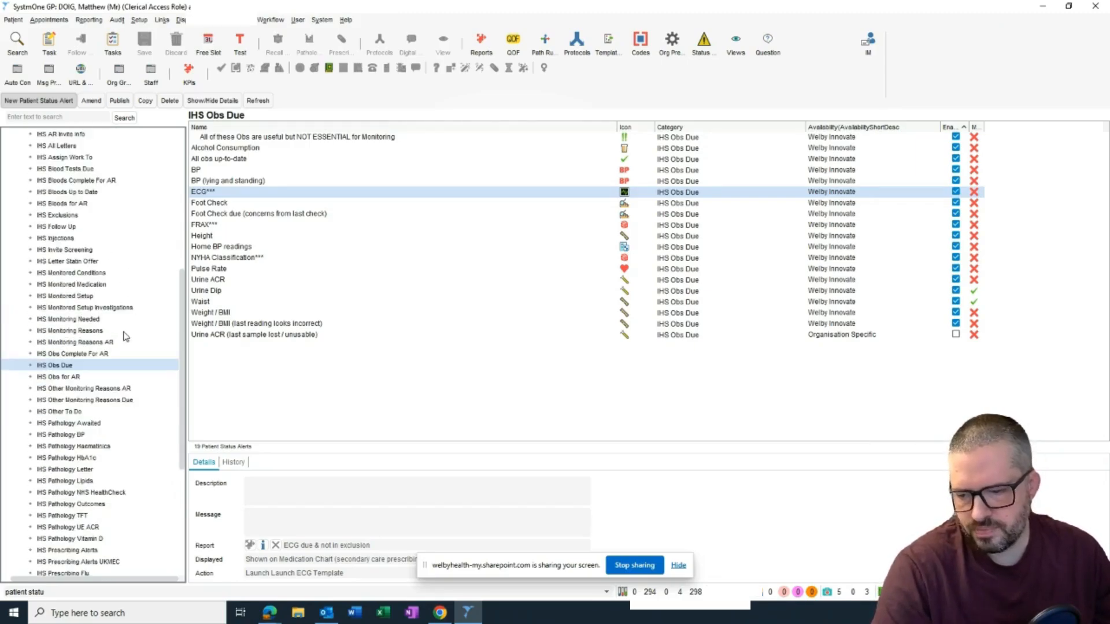
pyautogui.scroll(2, 134, 308)
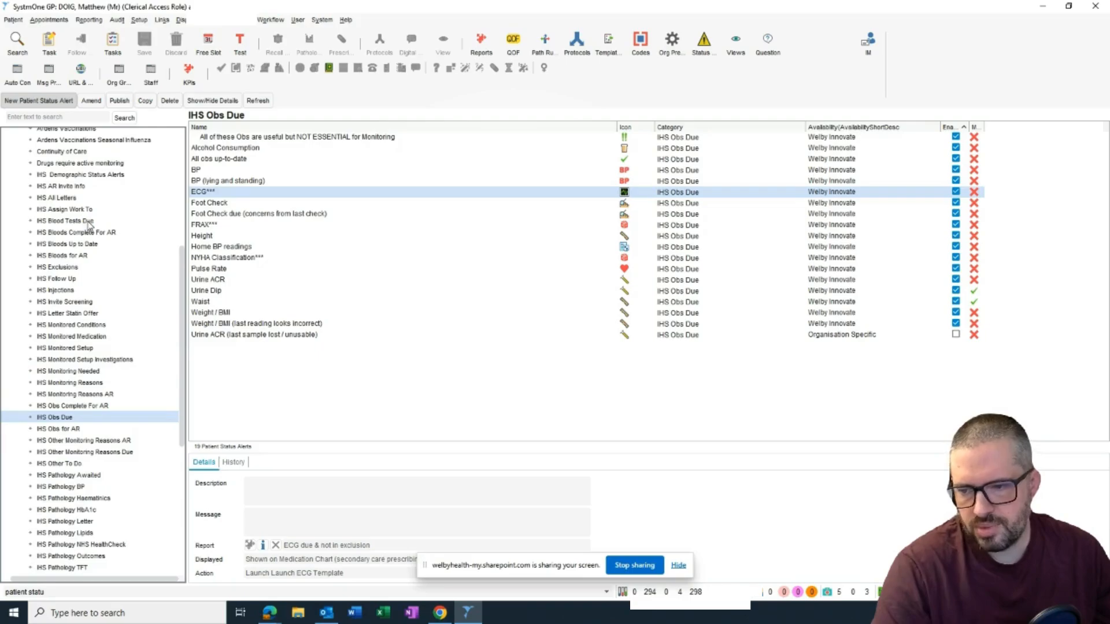
pyautogui.click(87, 222)
# - Look through the blood test alerts and select PTH (Parathyroid Hormone) due
pyautogui.scroll(-14, 360, 235)
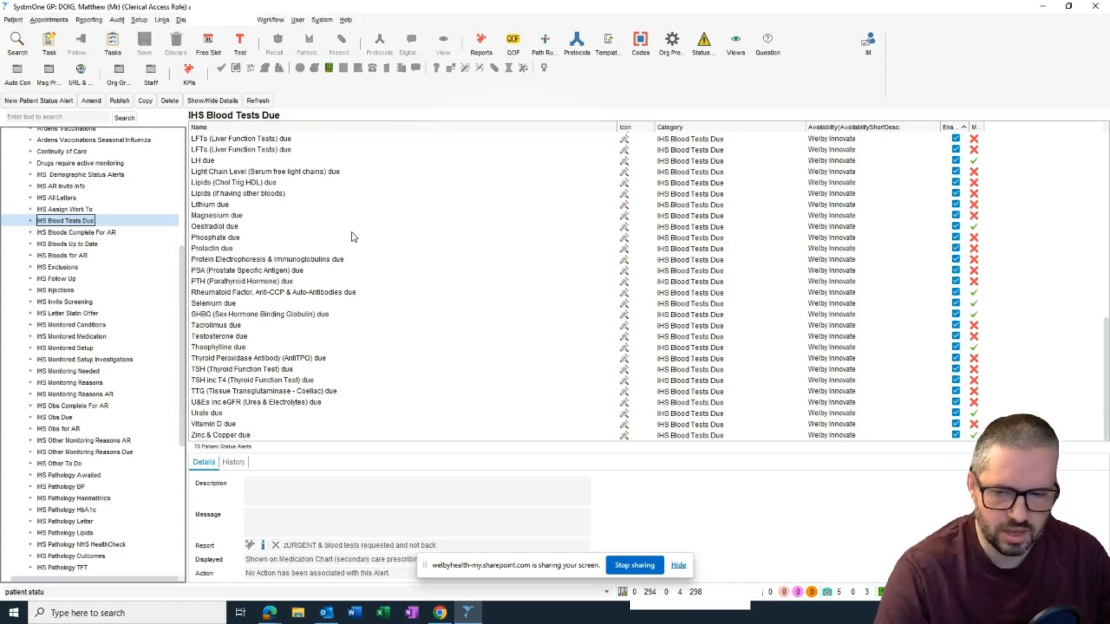
pyautogui.scroll(9, 354, 237)
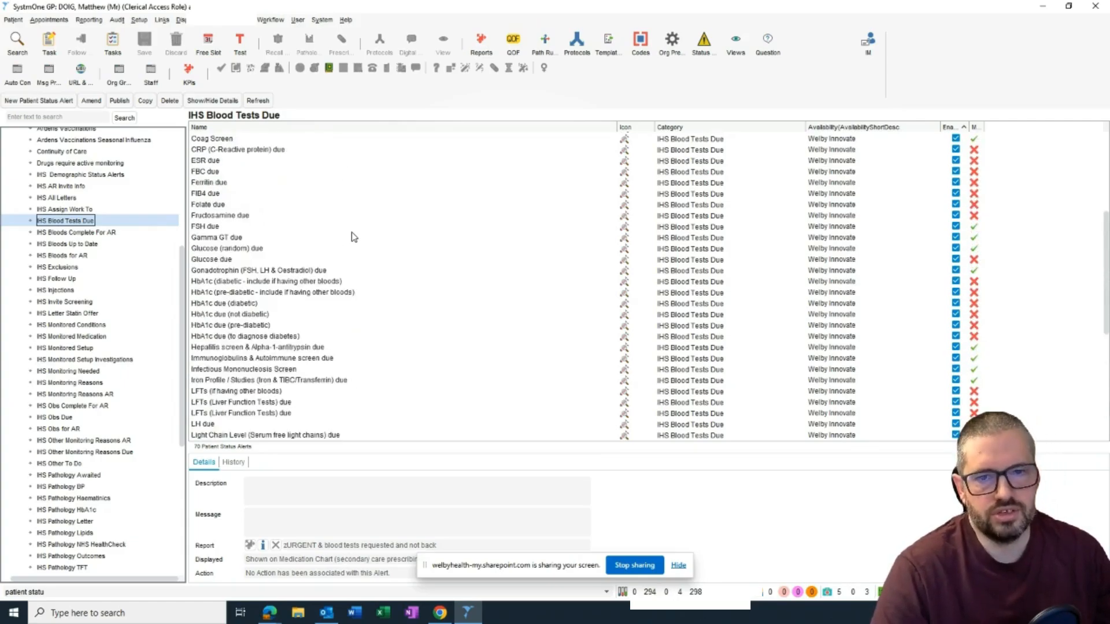
pyautogui.scroll(5, 353, 237)
pyautogui.scroll(-6, 354, 237)
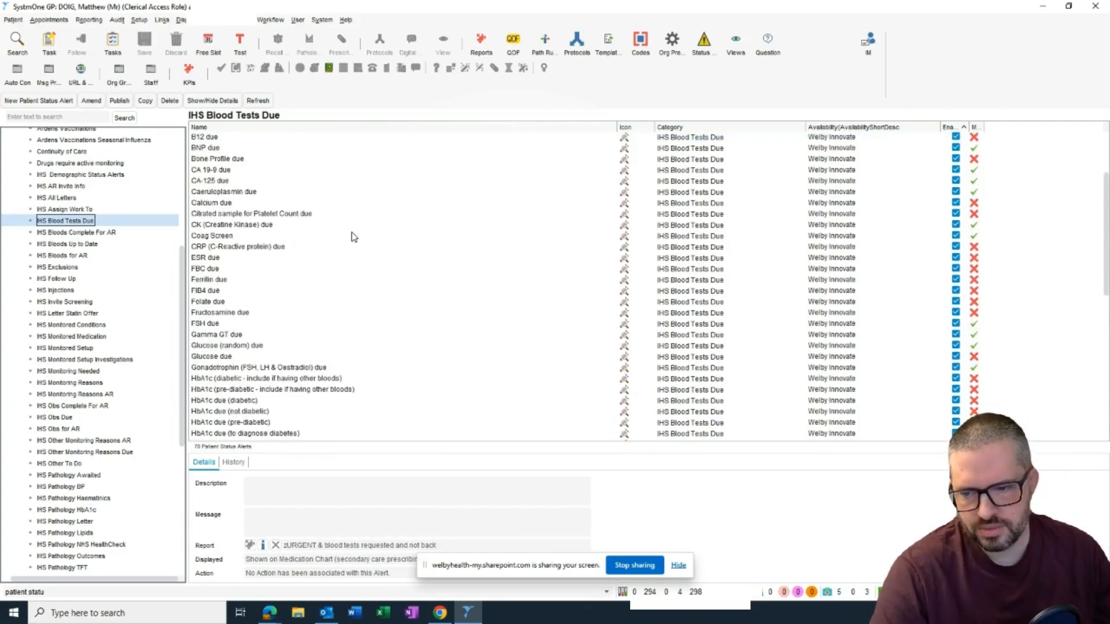
pyautogui.scroll(-6, 354, 237)
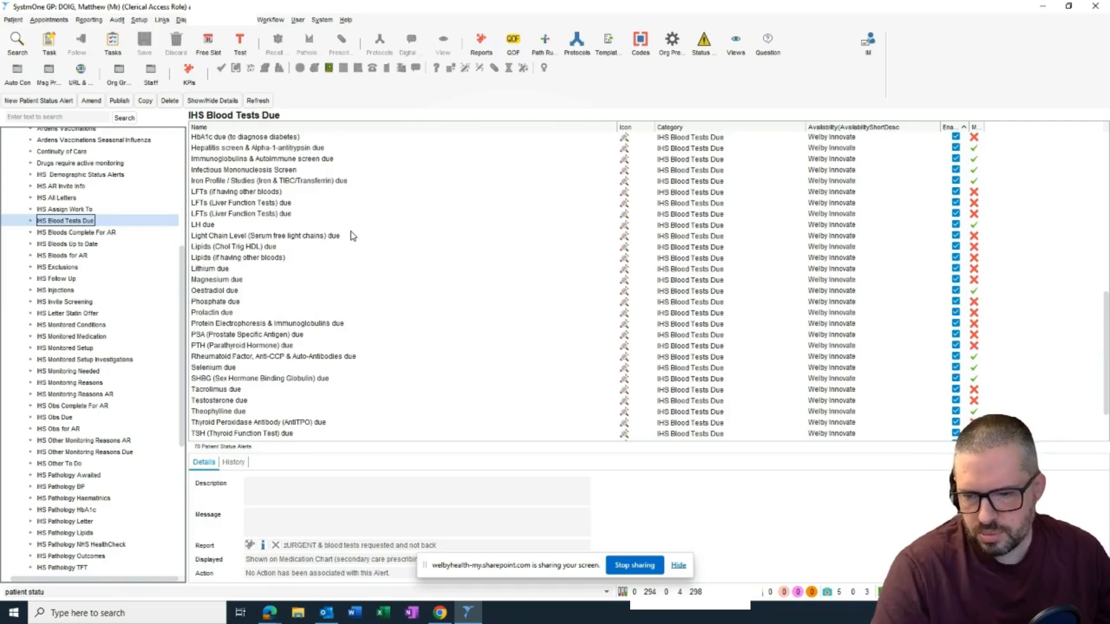
pyautogui.click(237, 346)
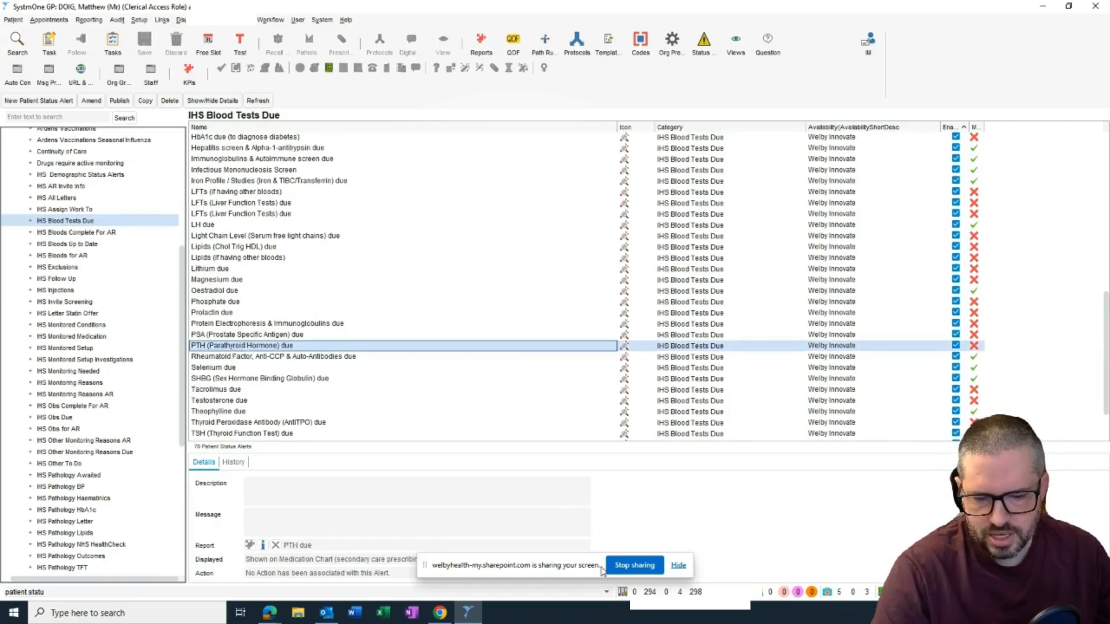
# - Hide the screen-sharing notice and open the report information for the selected alert's PTH due report
pyautogui.click(679, 565)
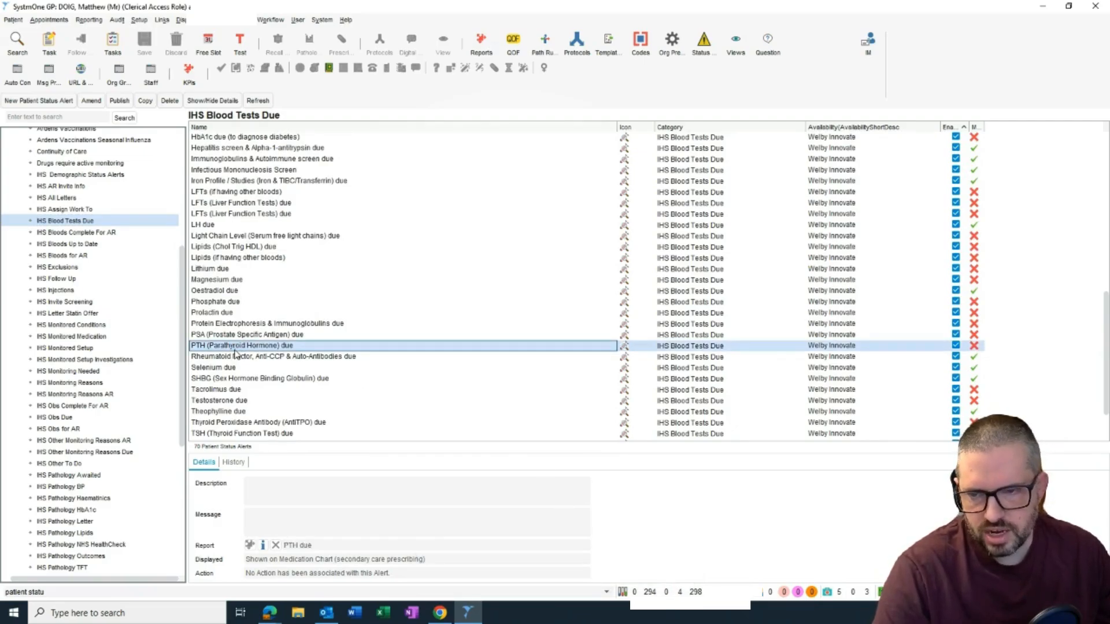
pyautogui.click(212, 101)
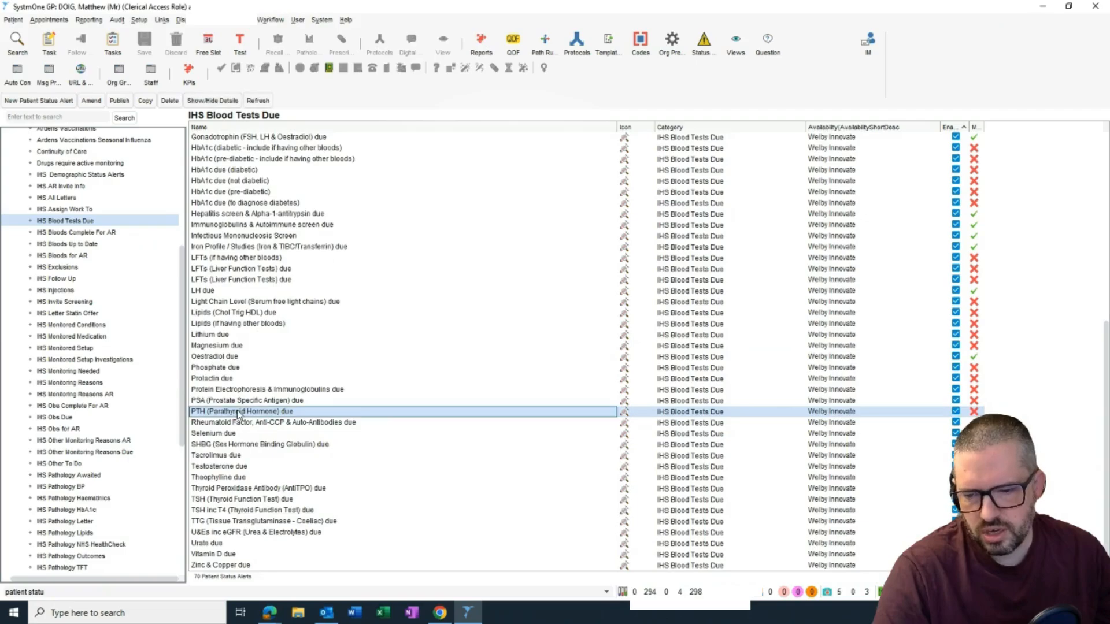
pyautogui.click(212, 101)
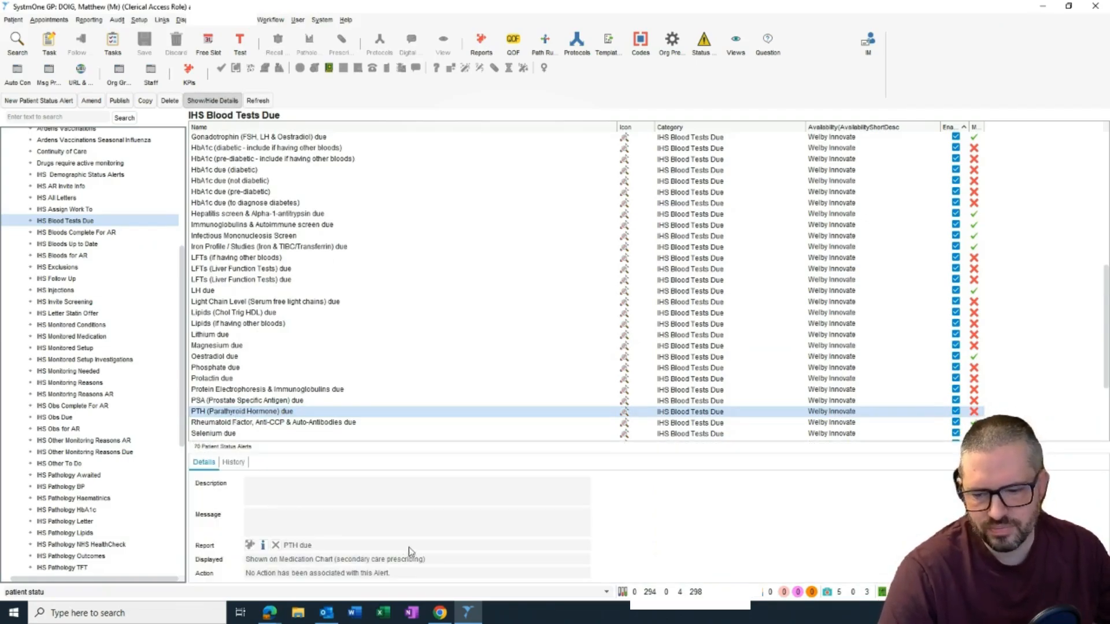
pyautogui.click(263, 546)
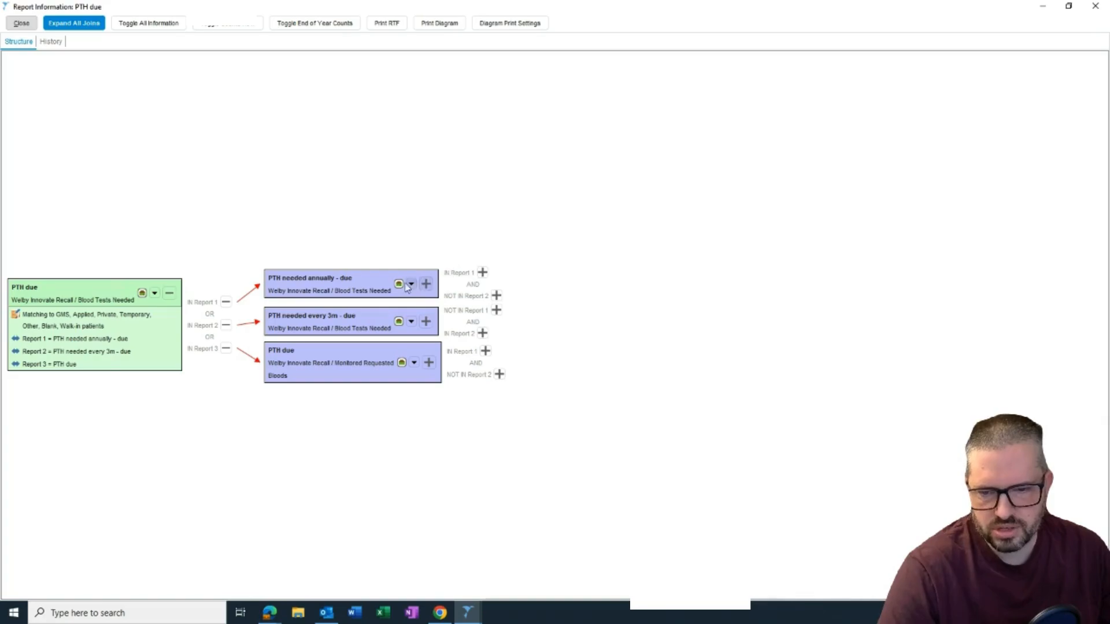
# - Show the criteria of the three reports joined directly to PTH due: the annual, every-3m and Monitored Requested Bloods reports
pyautogui.click(426, 284)
pyautogui.click(426, 350)
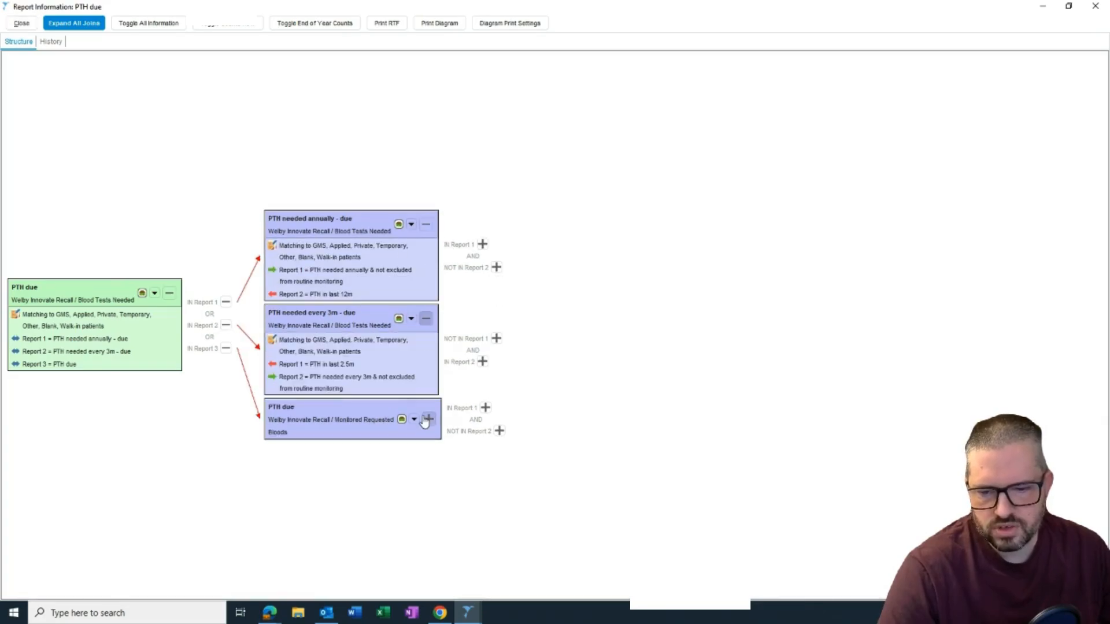
pyautogui.click(426, 421)
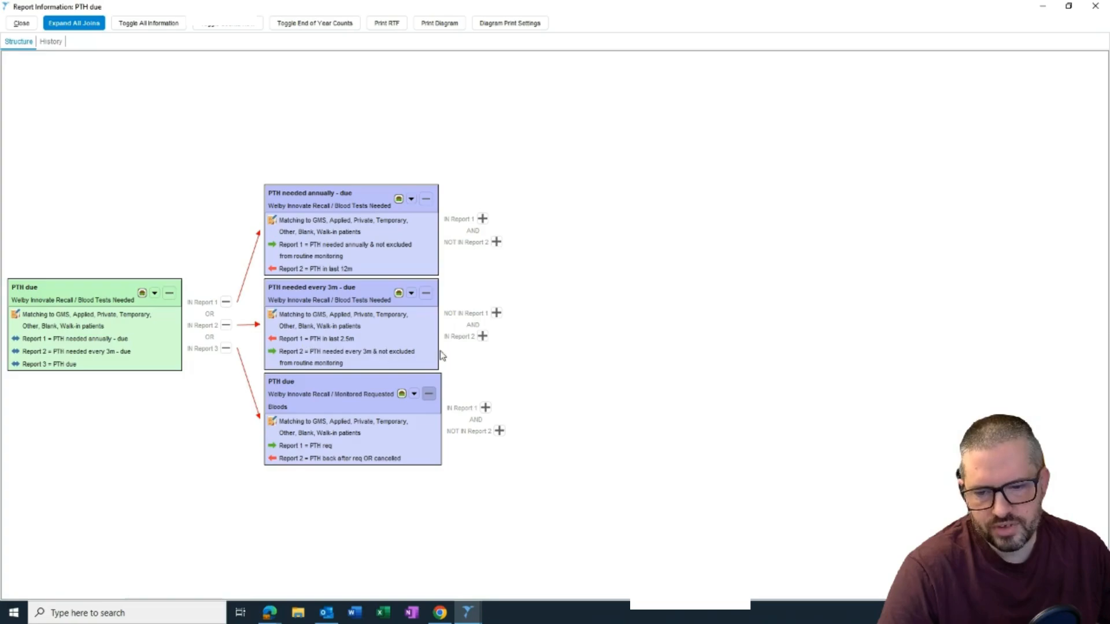
# - Expand the PTH needed every 3m - due branch to show its routine monitoring exclusion report and the PTH needed every 3m criteria
pyautogui.click(482, 336)
pyautogui.click(709, 325)
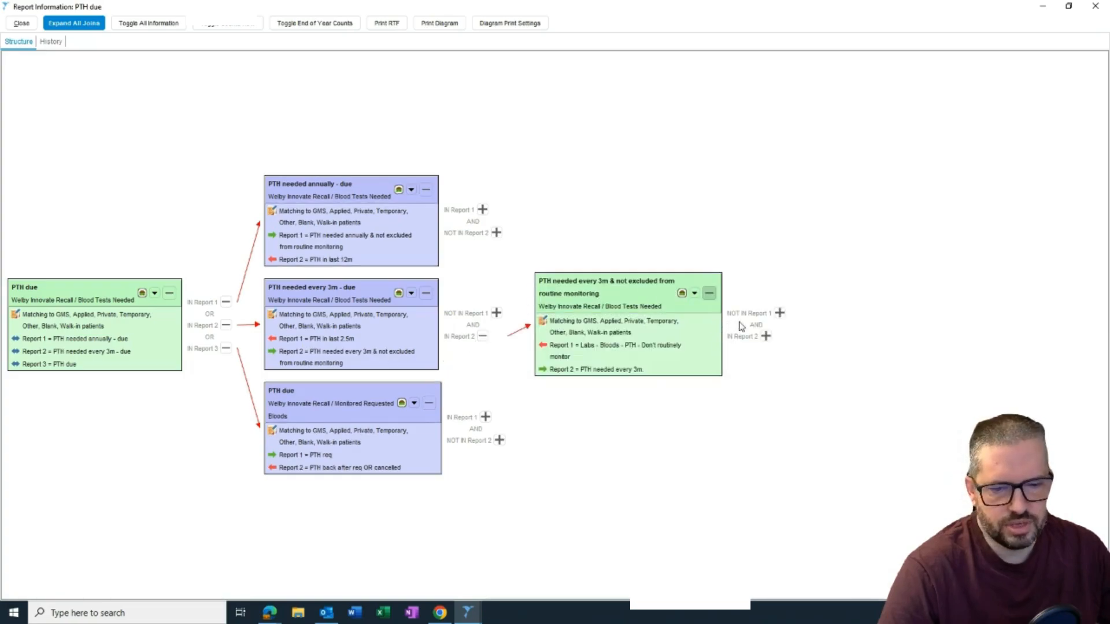
pyautogui.click(779, 313)
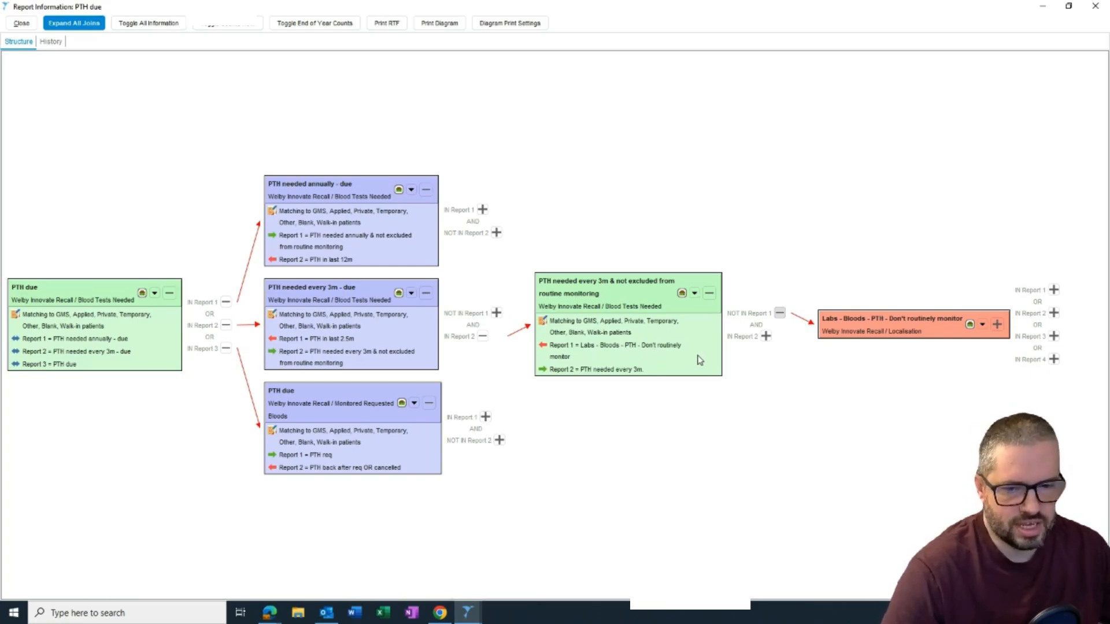
pyautogui.click(765, 336)
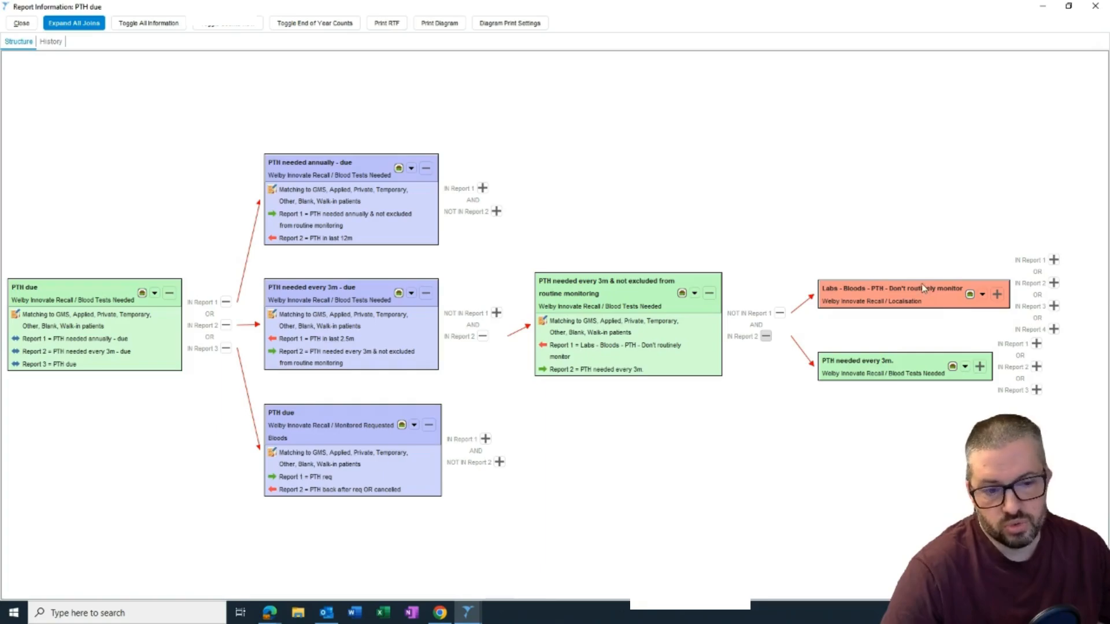
pyautogui.click(980, 367)
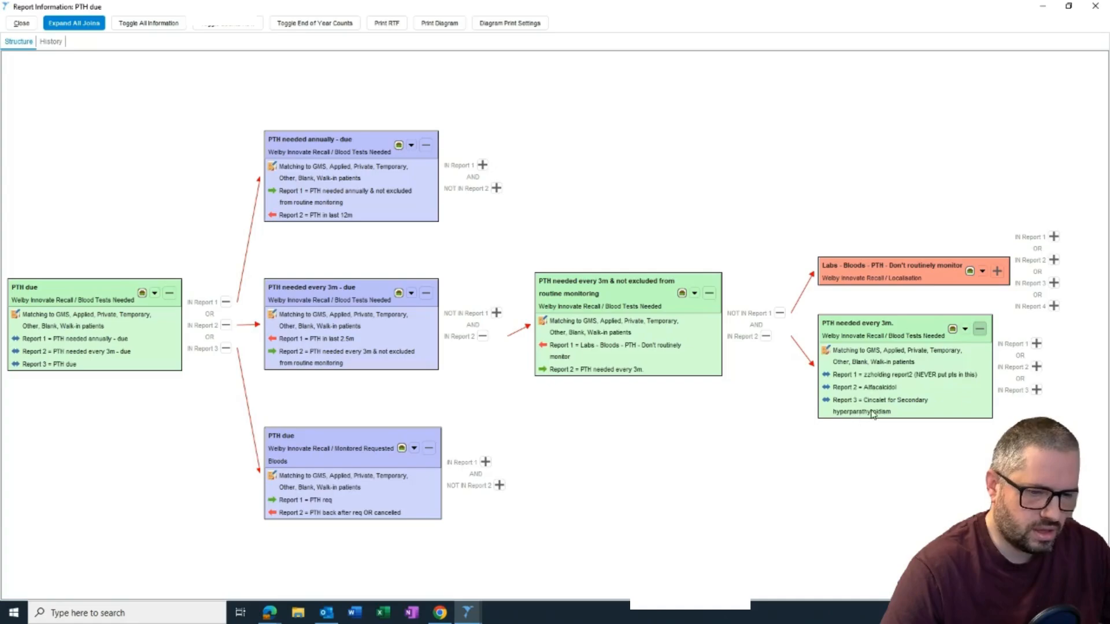
# - Reveal the Alfacalcidol and Cincalet reports joined to PTH needed every 3m and review the drugs in Alfacalcidol's repeat template criterion
pyautogui.click(1036, 367)
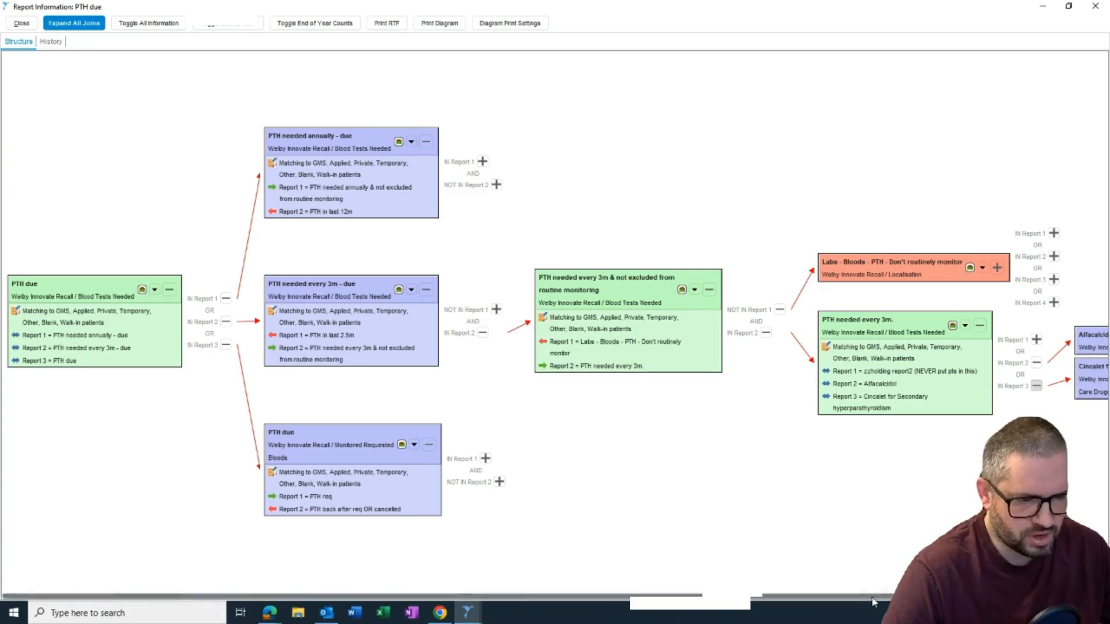
pyautogui.click(1036, 386)
pyautogui.click(1029, 340)
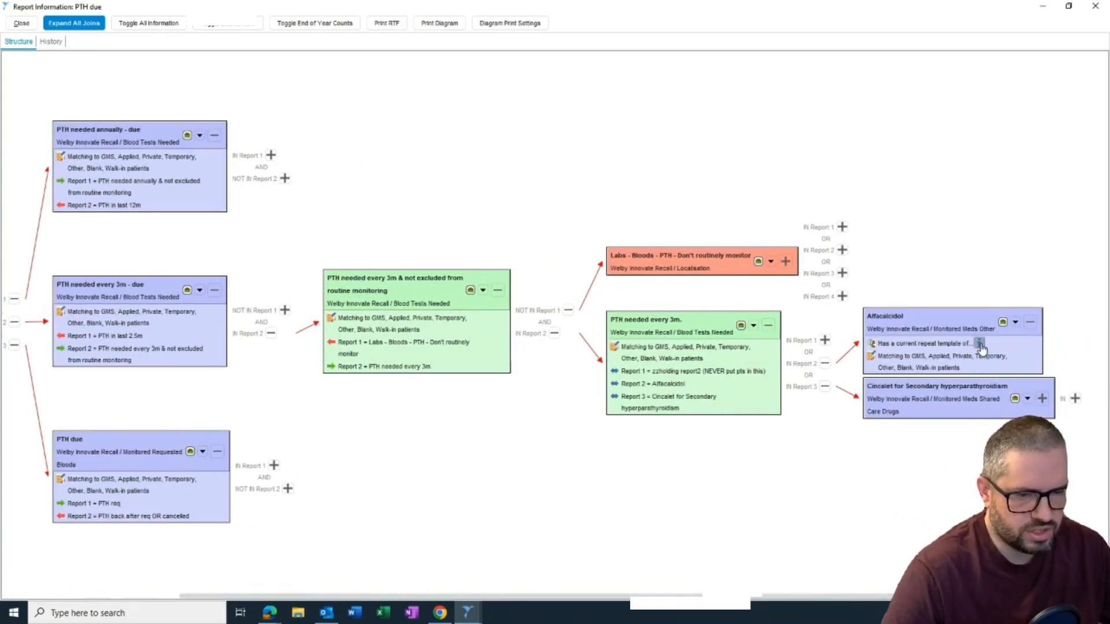
pyautogui.moveTo(978, 343)
pyautogui.scroll(-3, 1075, 381)
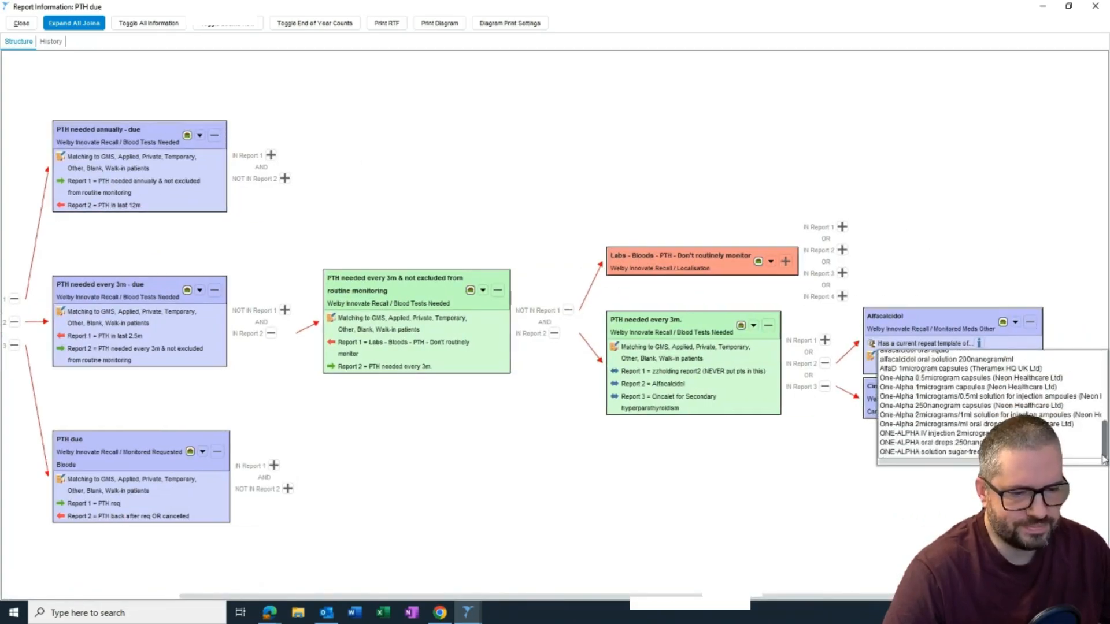
# - Show the criteria of Cincalet for Secondary hyperparathyroidism and of its joined report, Cinacalet (not monitored by secondary care)
pyautogui.click(1042, 399)
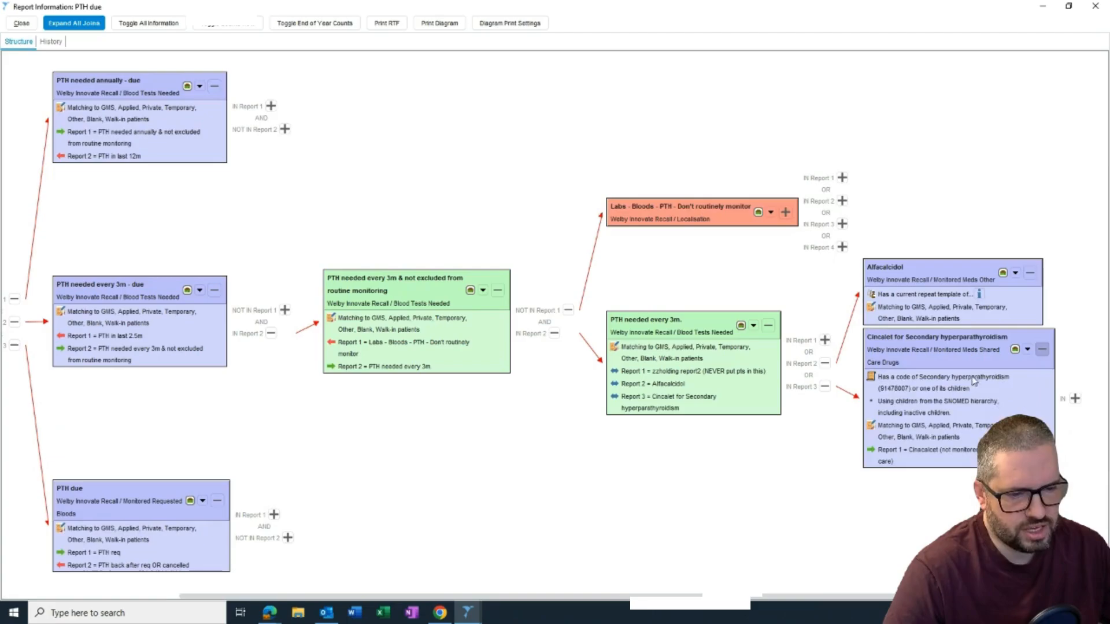
pyautogui.moveTo(953, 596); pyautogui.dragTo(966, 596)
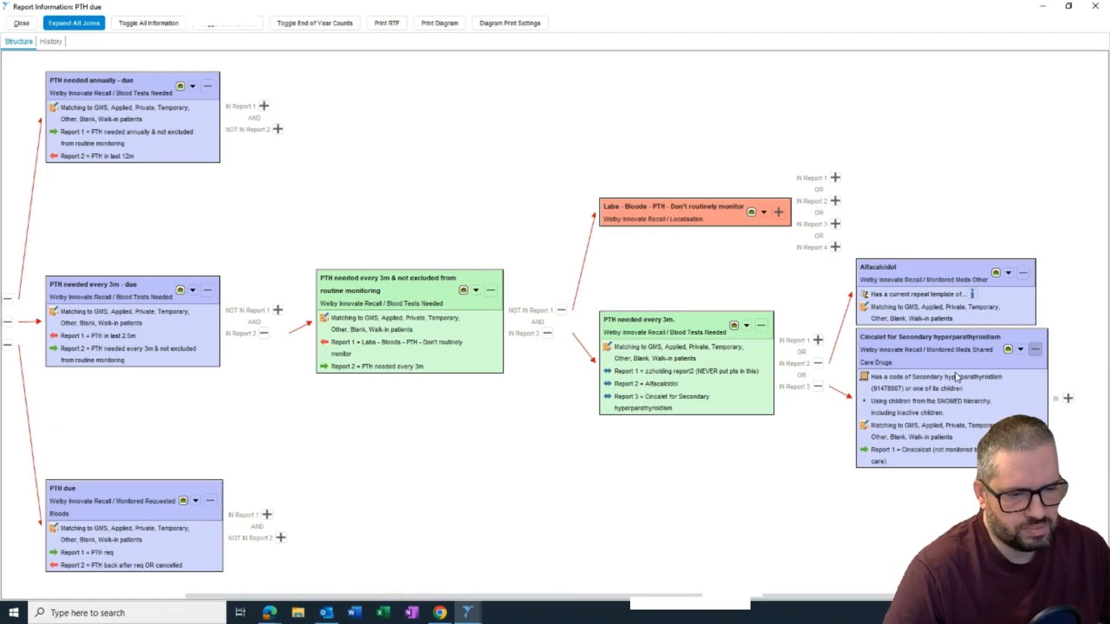
pyautogui.click(1068, 398)
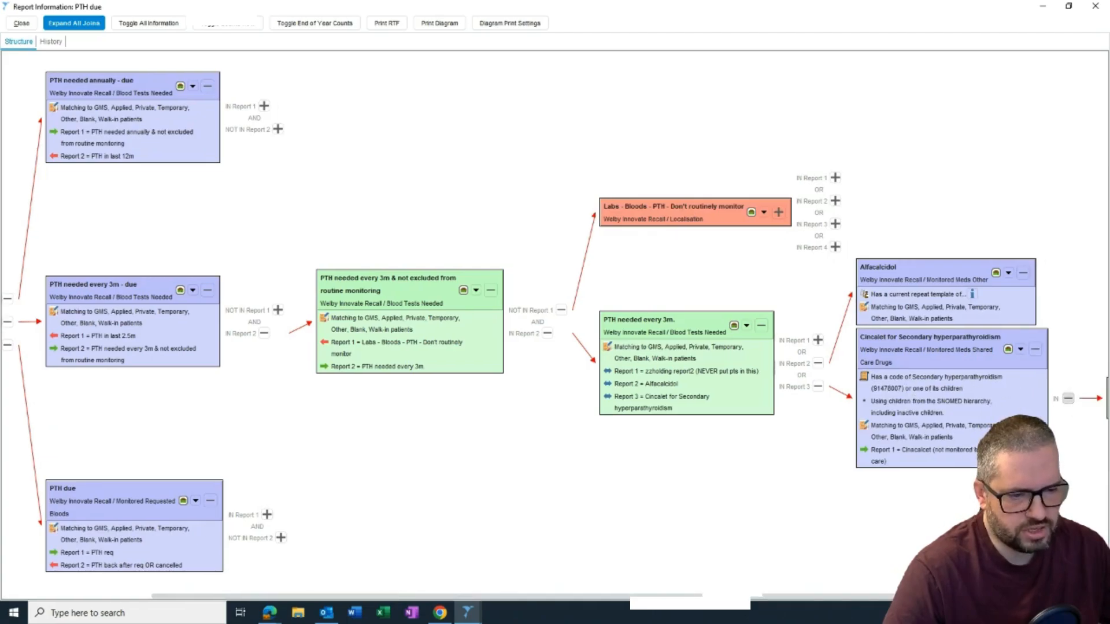
pyautogui.moveTo(863, 596); pyautogui.dragTo(1042, 597)
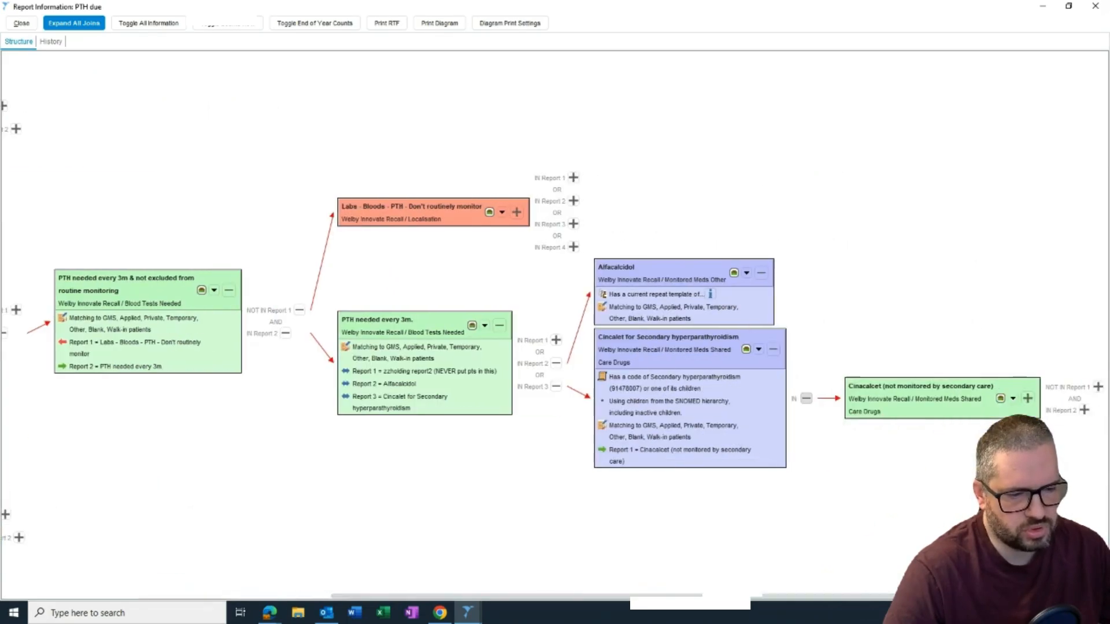
pyautogui.click(1027, 398)
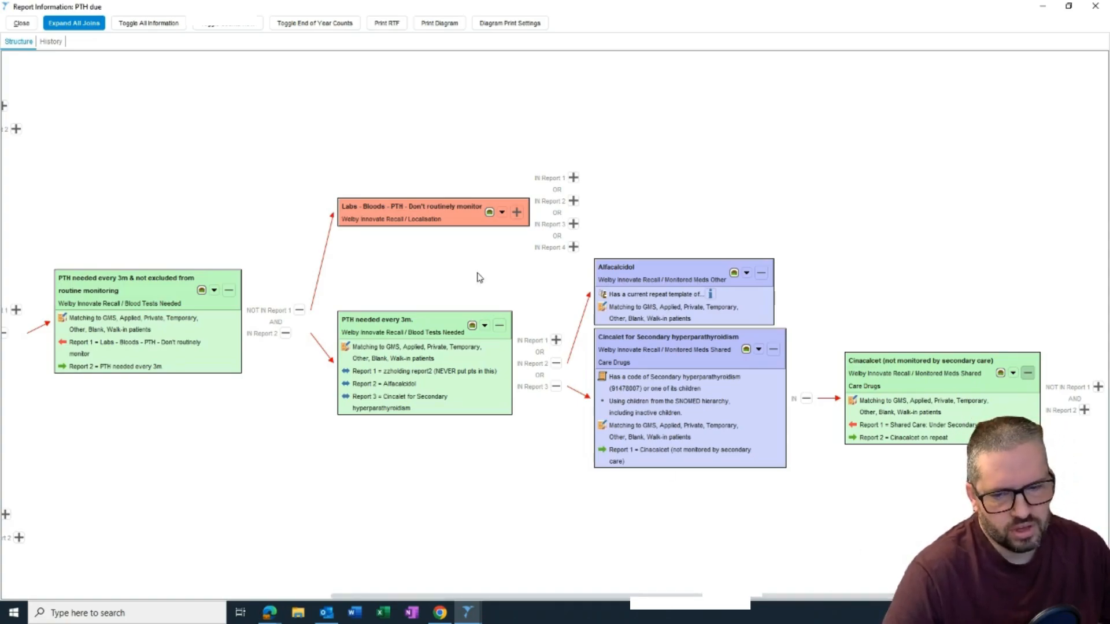
# - Expand both joins of PTH needed annually - due, follow the non-excluded branch to PTH needed annually, and show that report's criteria
pyautogui.moveTo(850, 596); pyautogui.dragTo(449, 549)
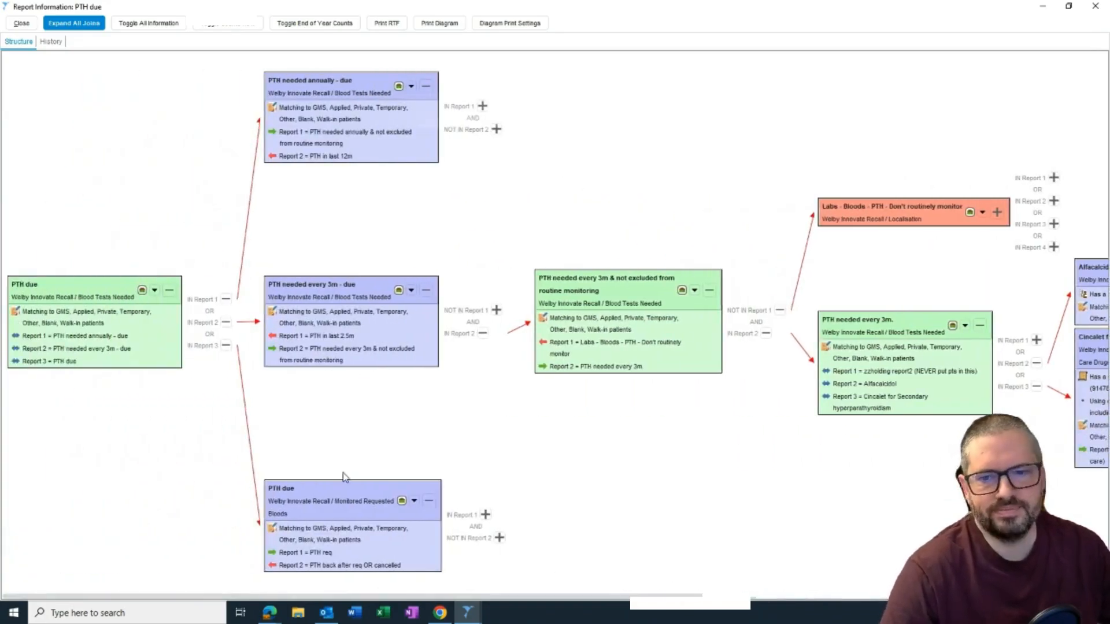
pyautogui.click(483, 105)
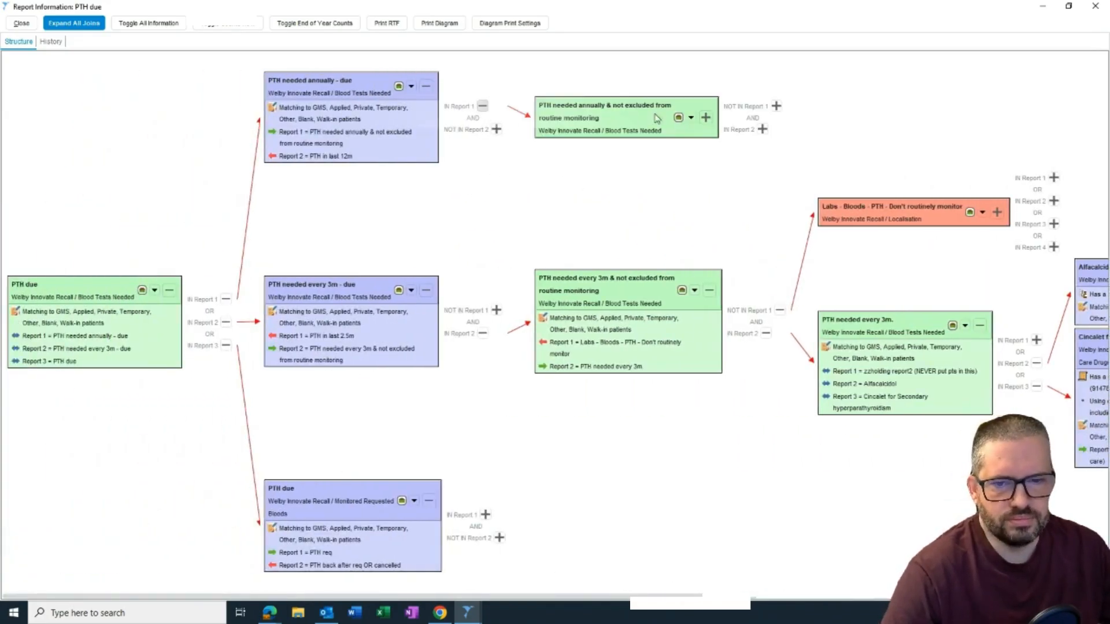
pyautogui.click(762, 130)
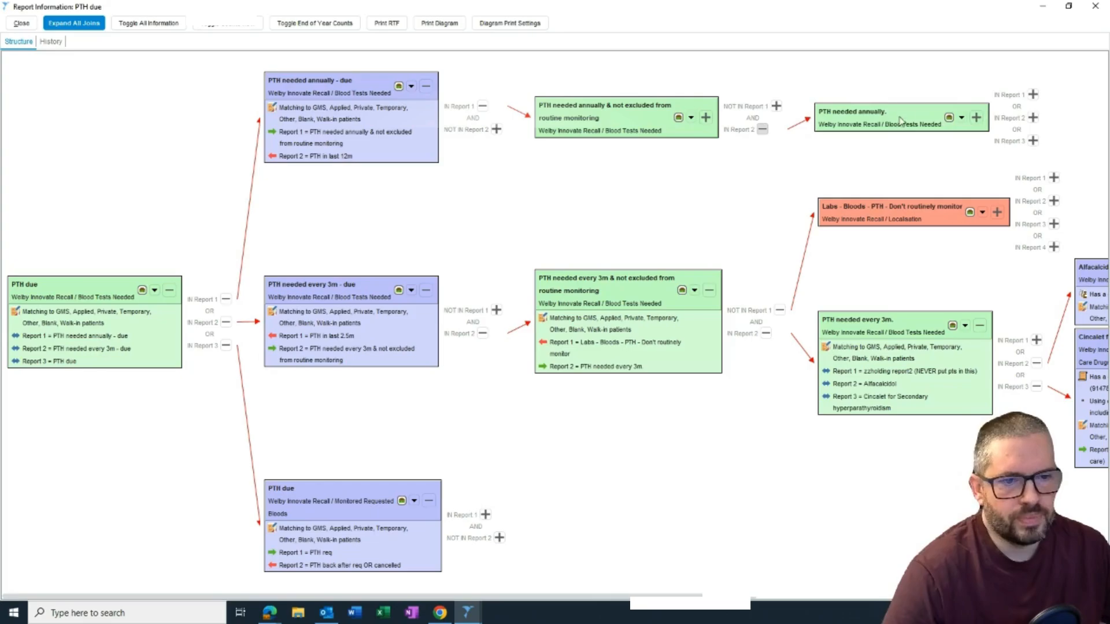
pyautogui.click(496, 129)
pyautogui.click(976, 103)
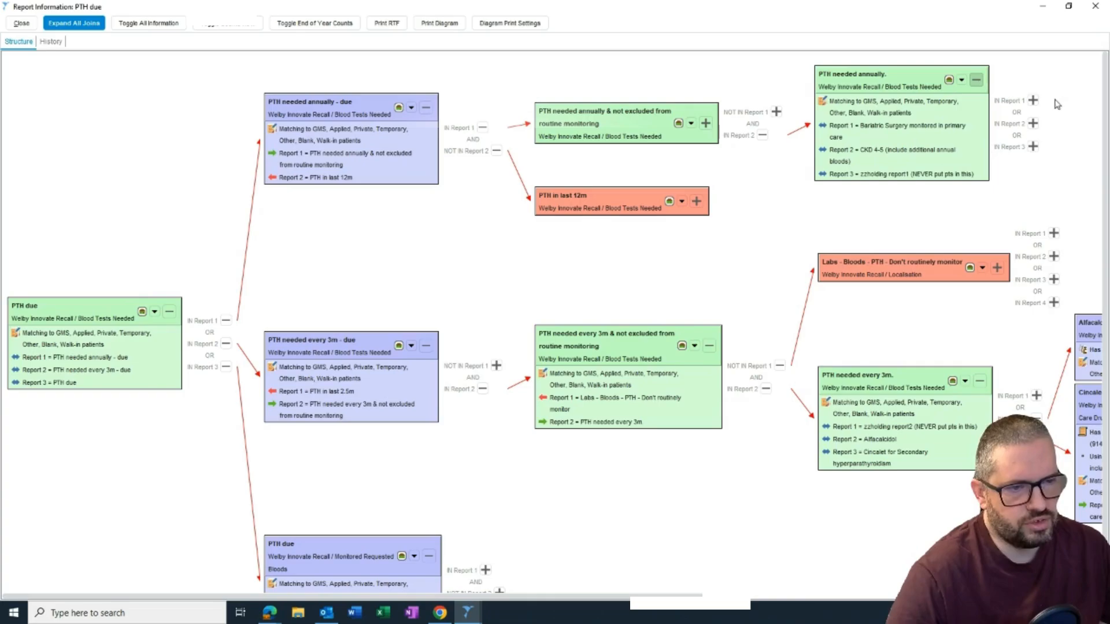
# - Reveal the bariatric surgery and CKD 4-5 reports joined to PTH needed annually, and show the CKD 4-5 branch's criteria through its current diagnosis report
pyautogui.click(1033, 101)
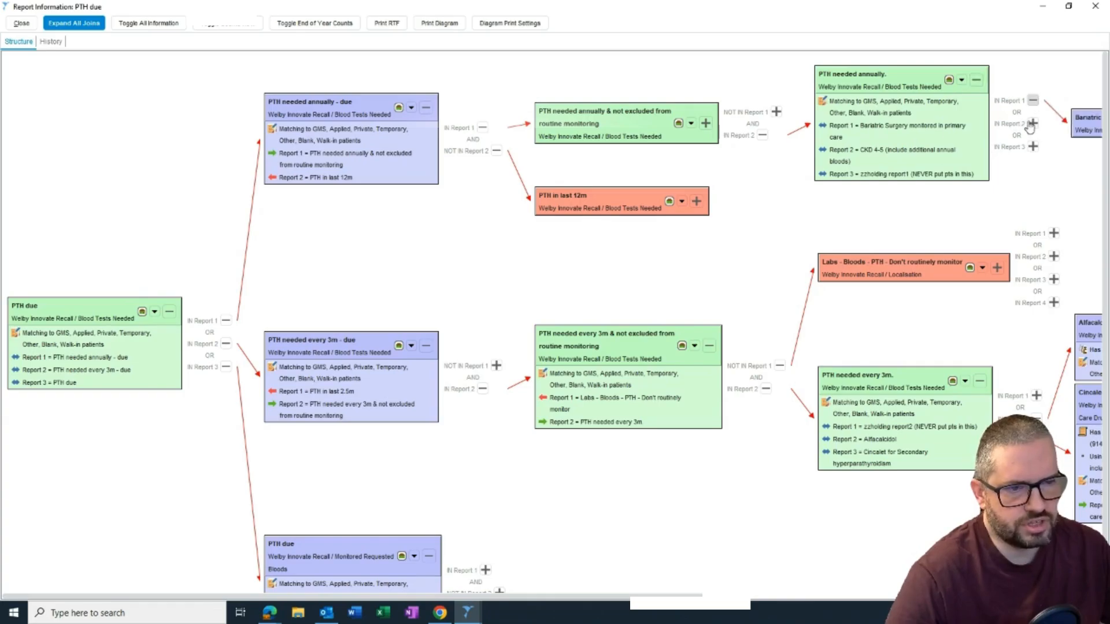
pyautogui.click(1033, 123)
pyautogui.moveTo(866, 138); pyautogui.dragTo(346, 137)
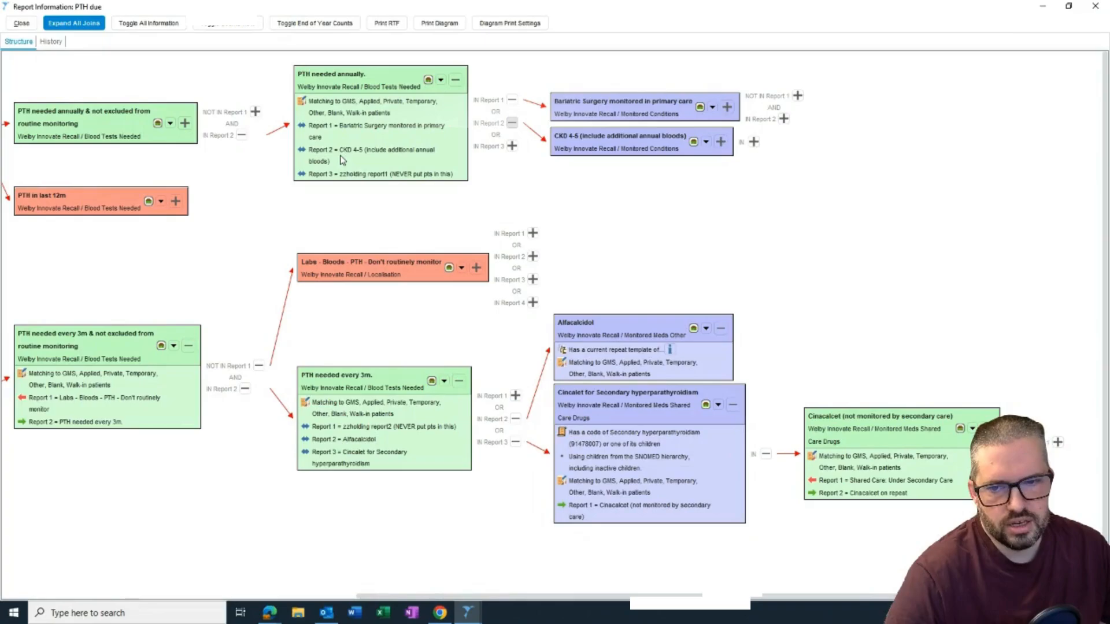
pyautogui.click(721, 142)
pyautogui.click(753, 145)
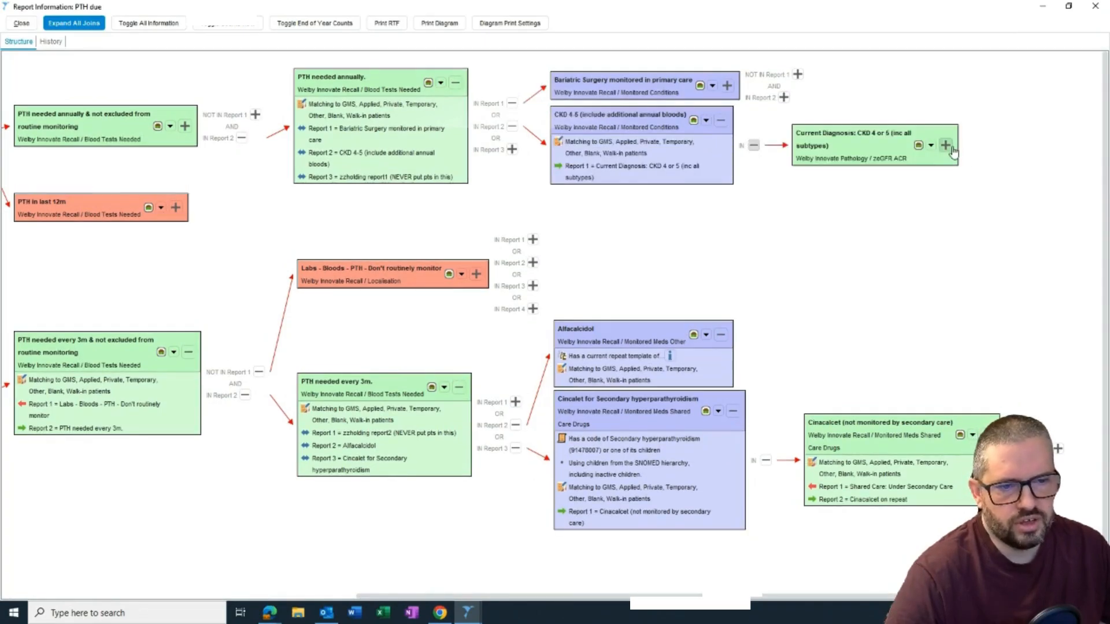
pyautogui.click(946, 145)
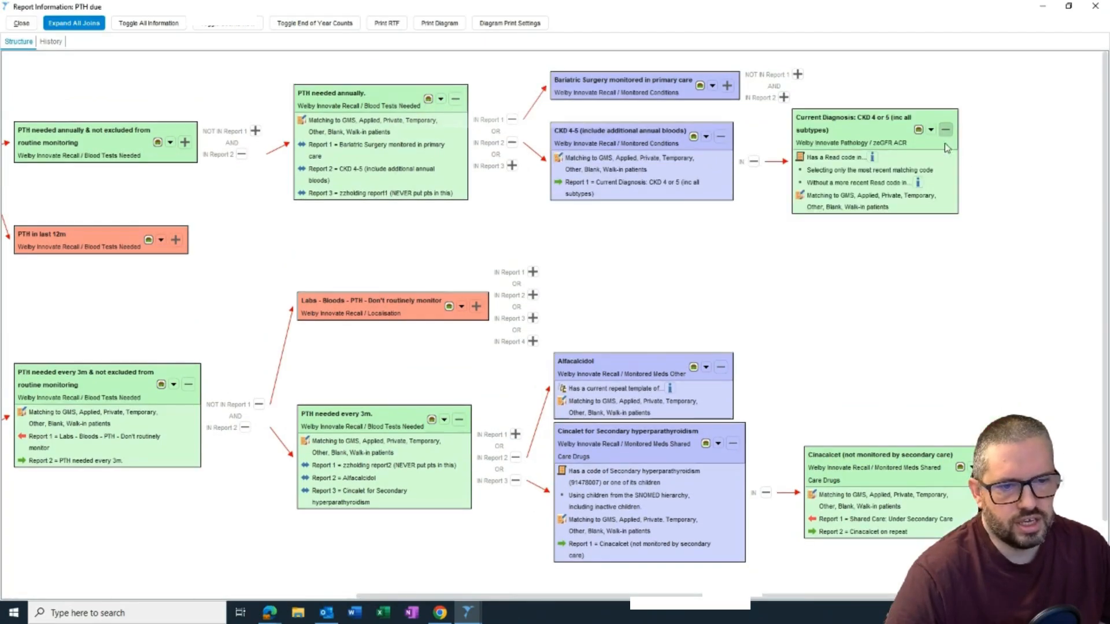
# - Reveal both reports joined to Bariatric Surgery monitored in primary care and show the criteria of each
pyautogui.click(784, 97)
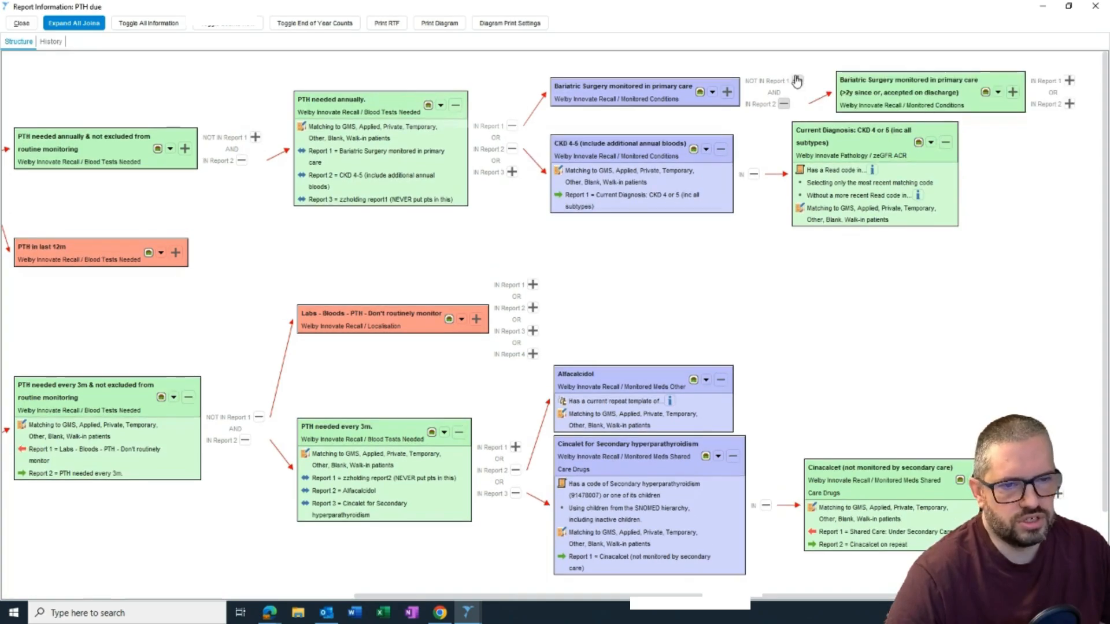
pyautogui.click(797, 81)
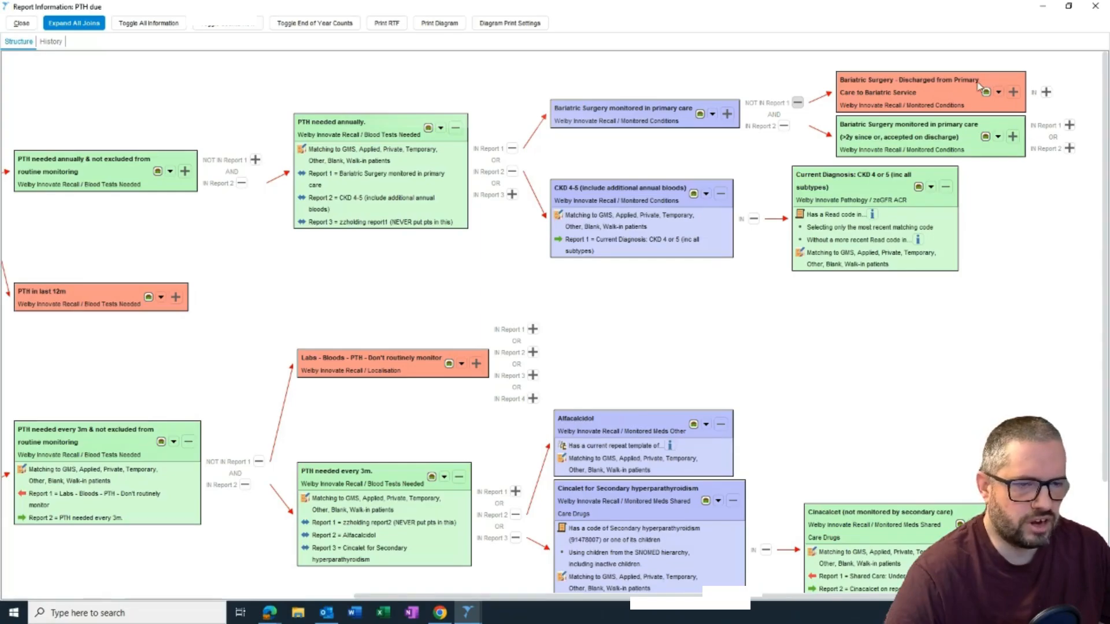
pyautogui.click(1012, 92)
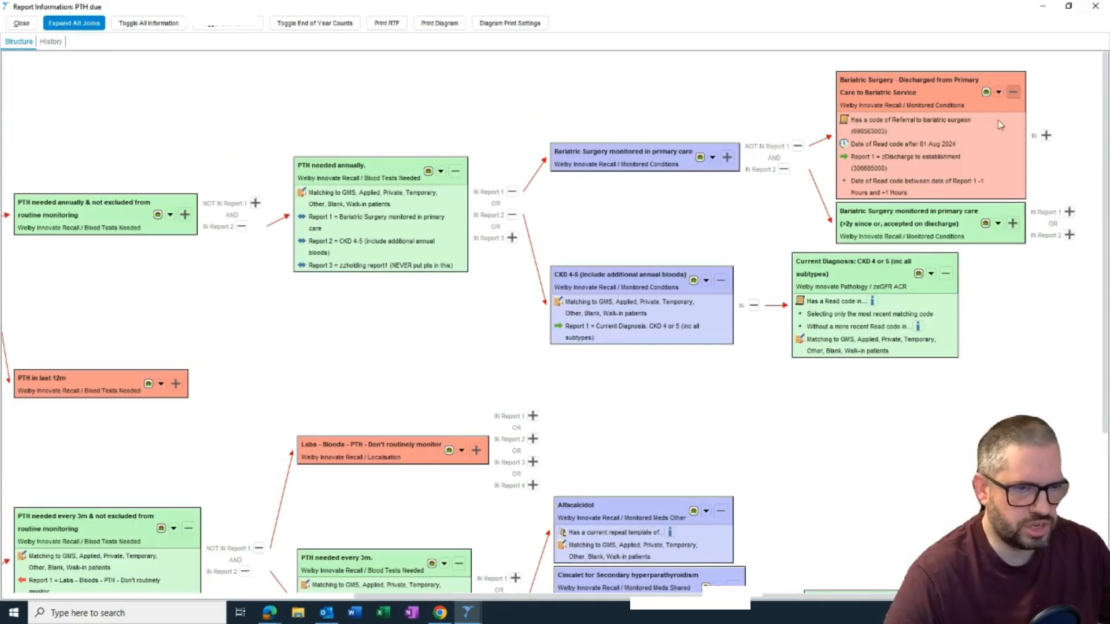
pyautogui.click(1012, 224)
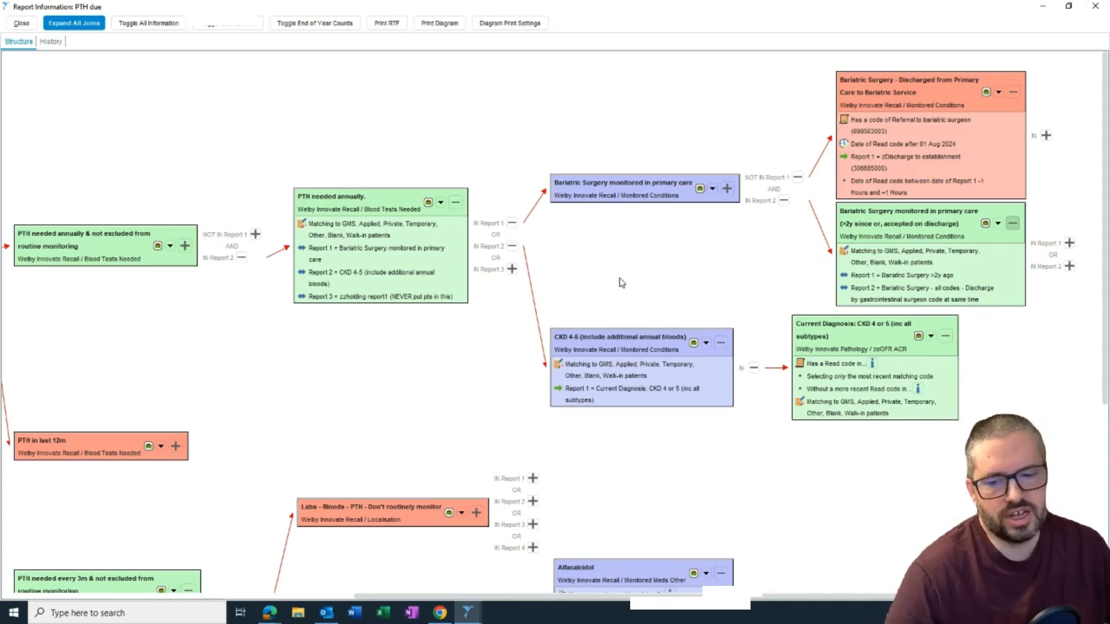
# - Close the PTH due report information and open the report structure behind the ECG alert in the IHS Obs Due category
pyautogui.click(23, 23)
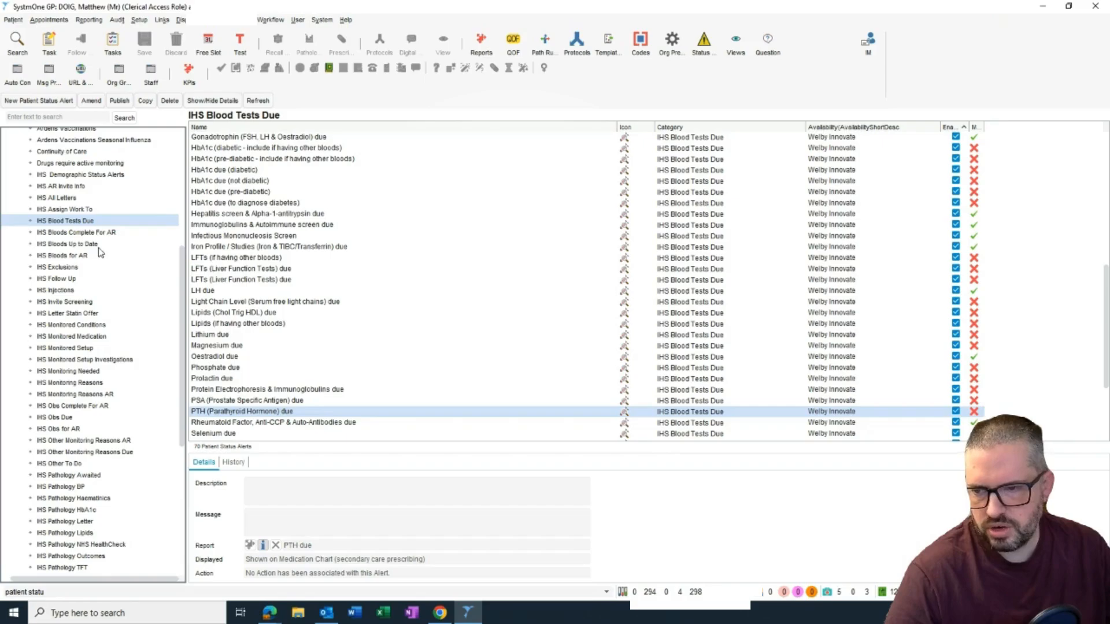
pyautogui.scroll(-2, 104, 257)
pyautogui.click(64, 365)
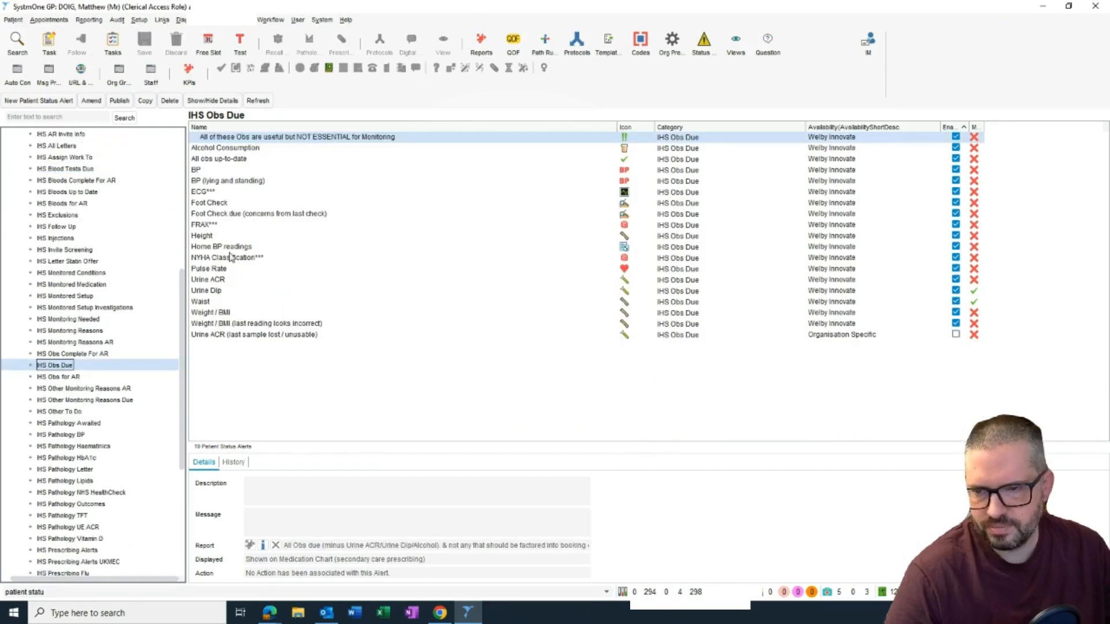
pyautogui.click(213, 193)
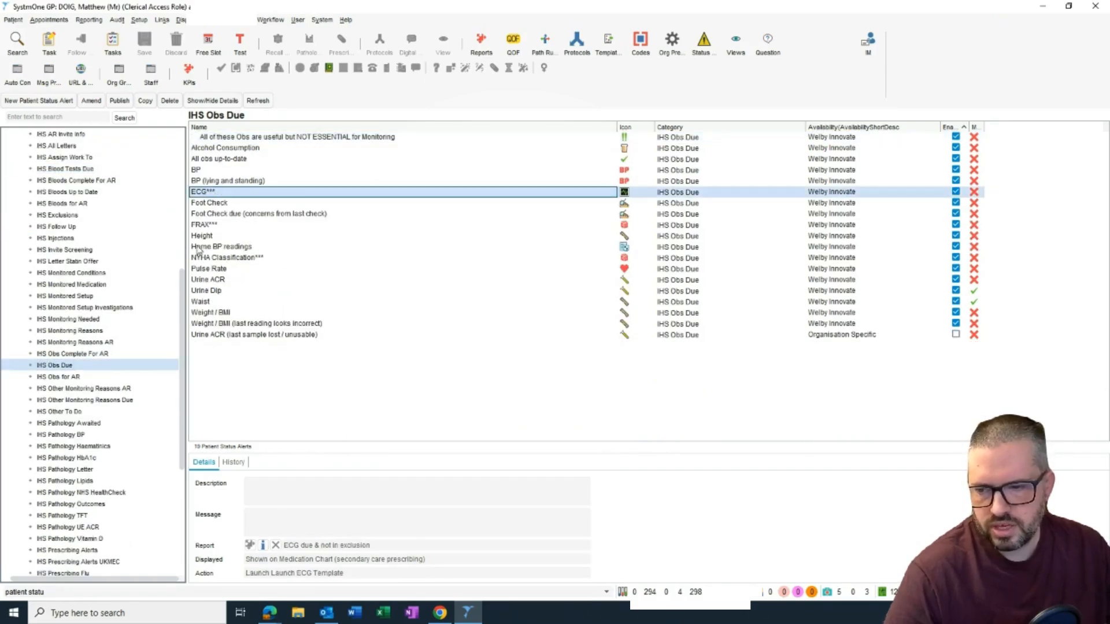
pyautogui.click(263, 546)
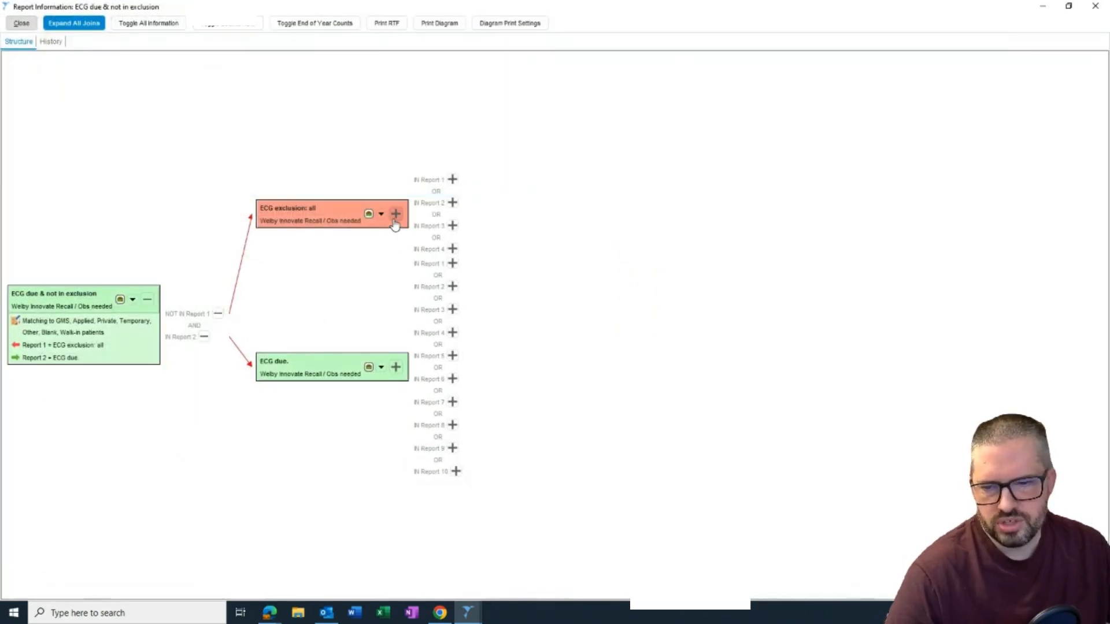
# - Show the criteria of ECG exclusion: all and ECG due, and expand the ECG needed 2m: due branch to its 2 monthly monitoring report
pyautogui.click(395, 214)
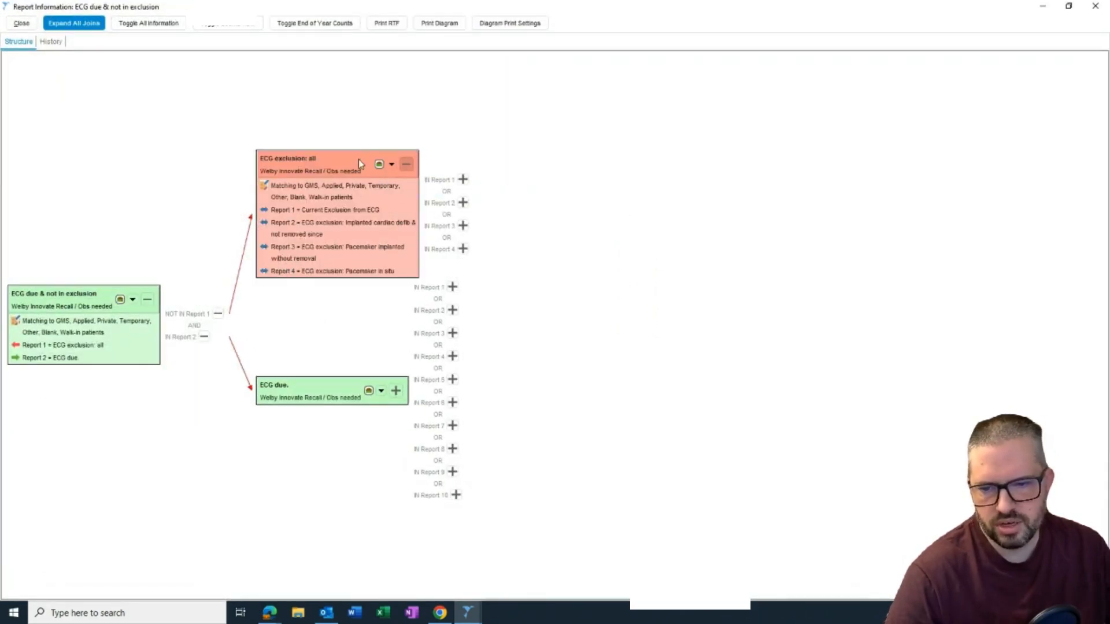
pyautogui.click(395, 391)
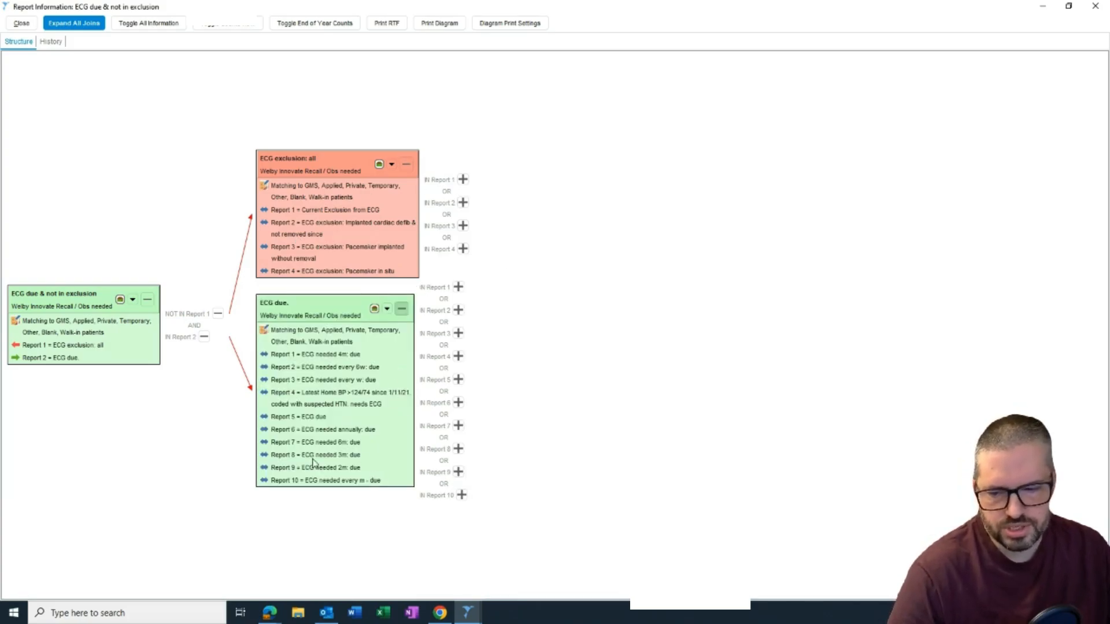
pyautogui.click(458, 473)
pyautogui.click(696, 380)
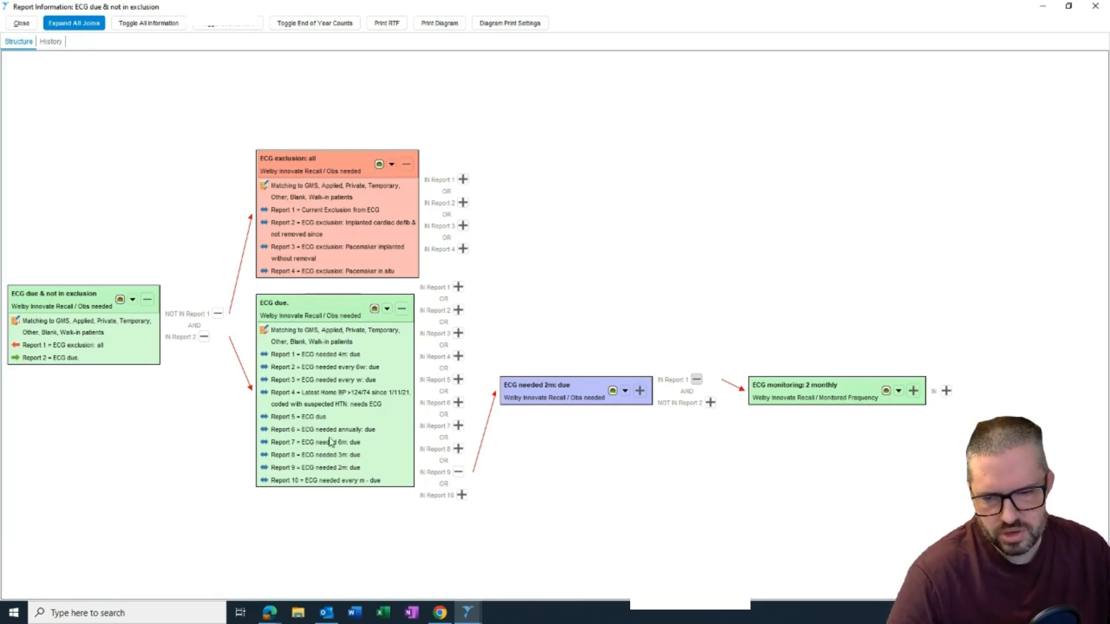
# - Expand the ECG needed annually: due branch and show the criteria of ECG needed annually and ECG needed annually (for med monitoring)
pyautogui.click(459, 403)
pyautogui.click(696, 384)
pyautogui.click(889, 372)
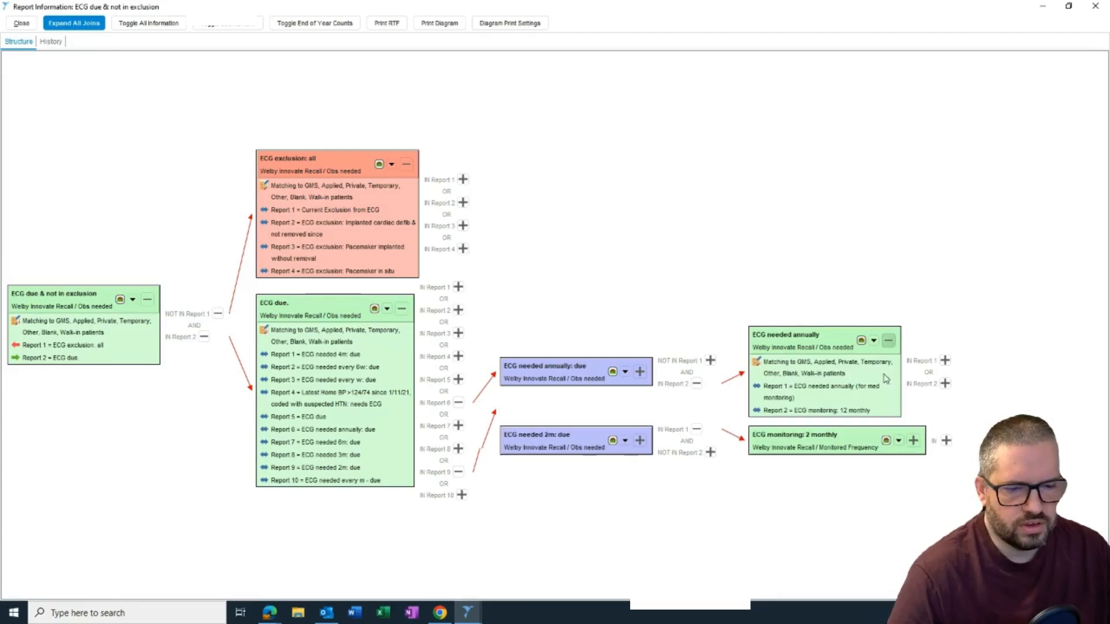
pyautogui.click(945, 360)
pyautogui.click(791, 601)
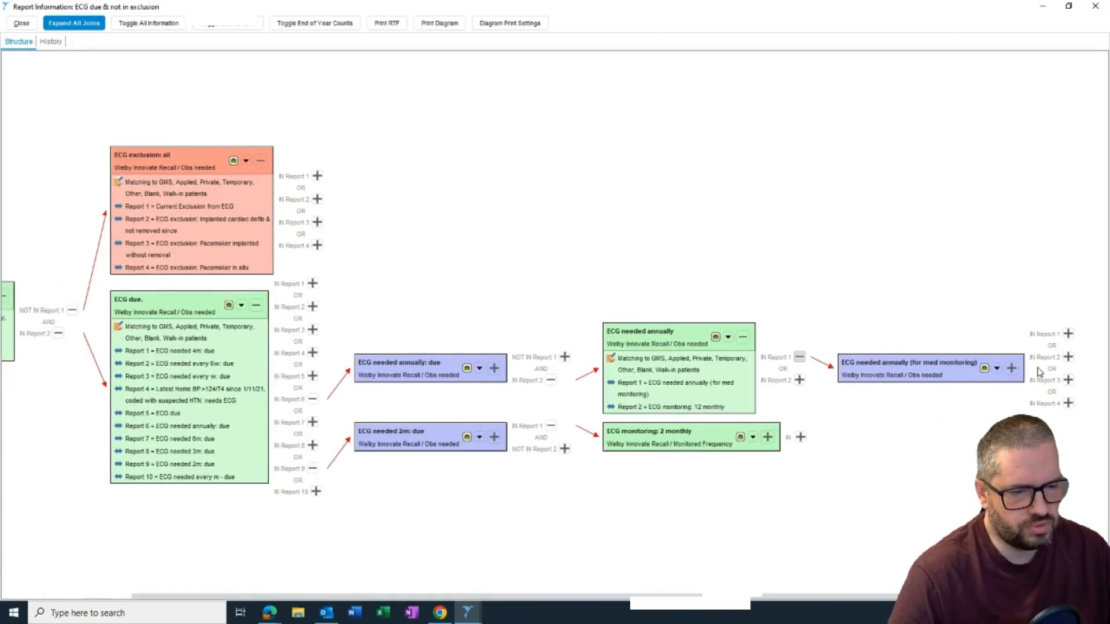
pyautogui.click(1012, 368)
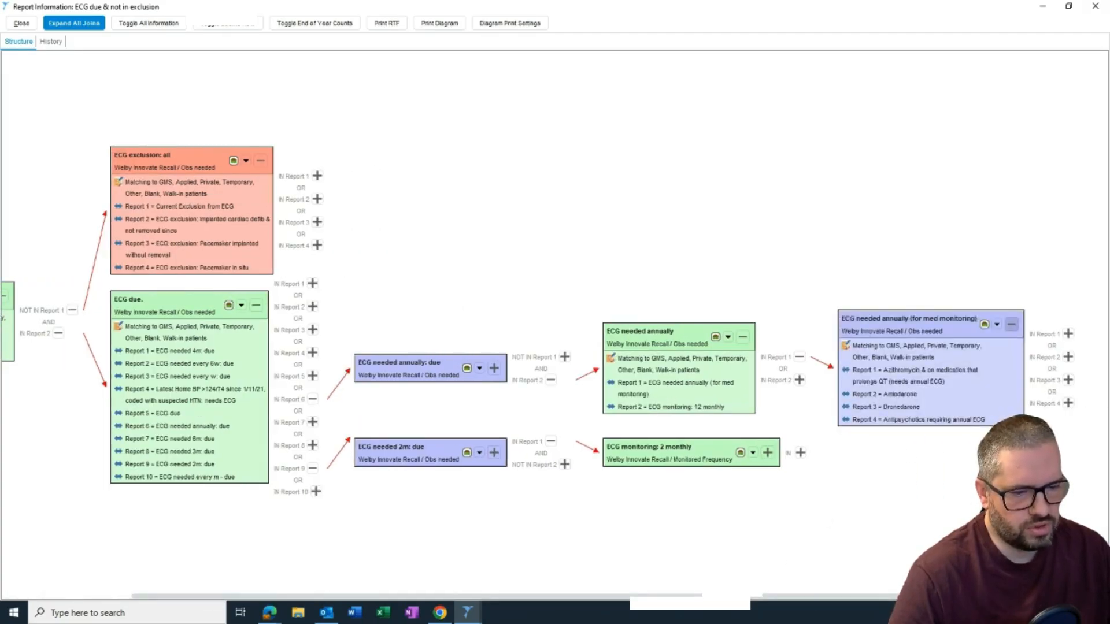